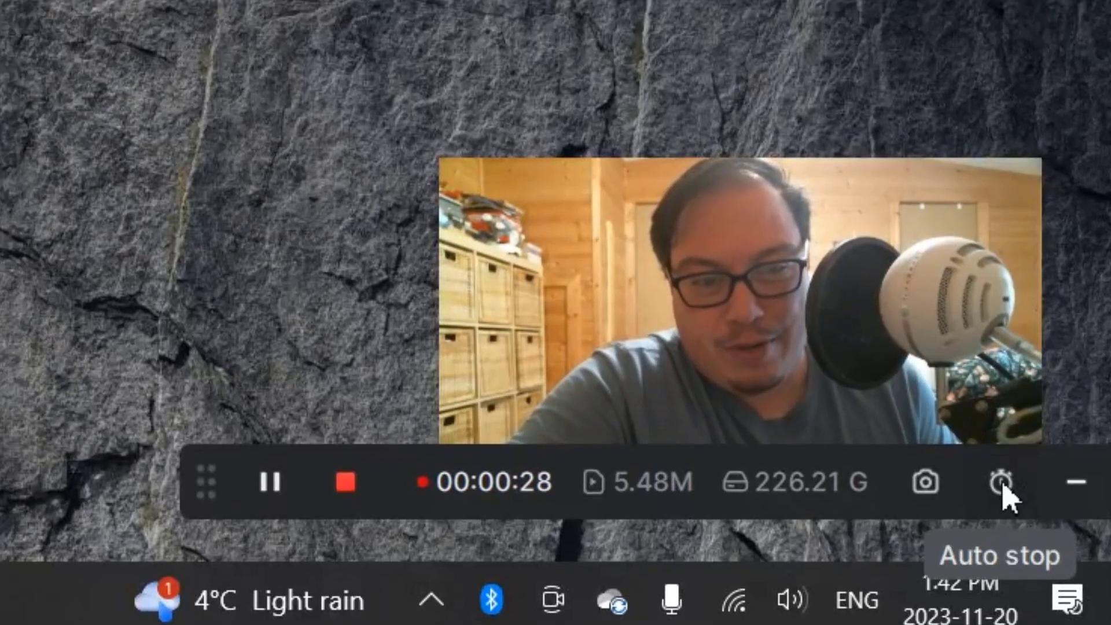
left_click(991, 472)
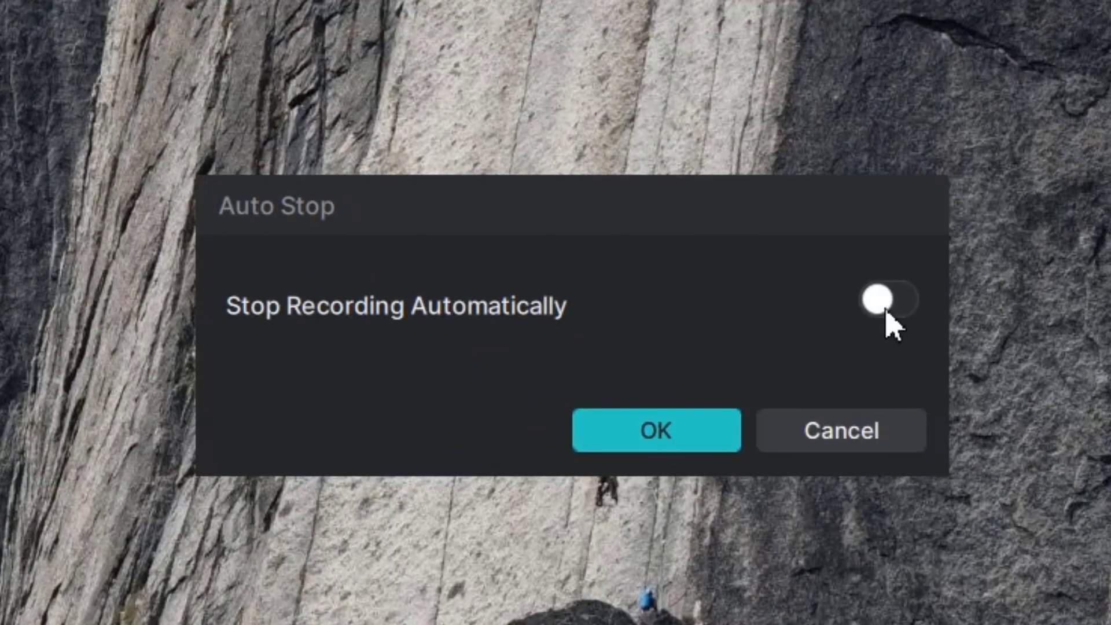
left_click(896, 446)
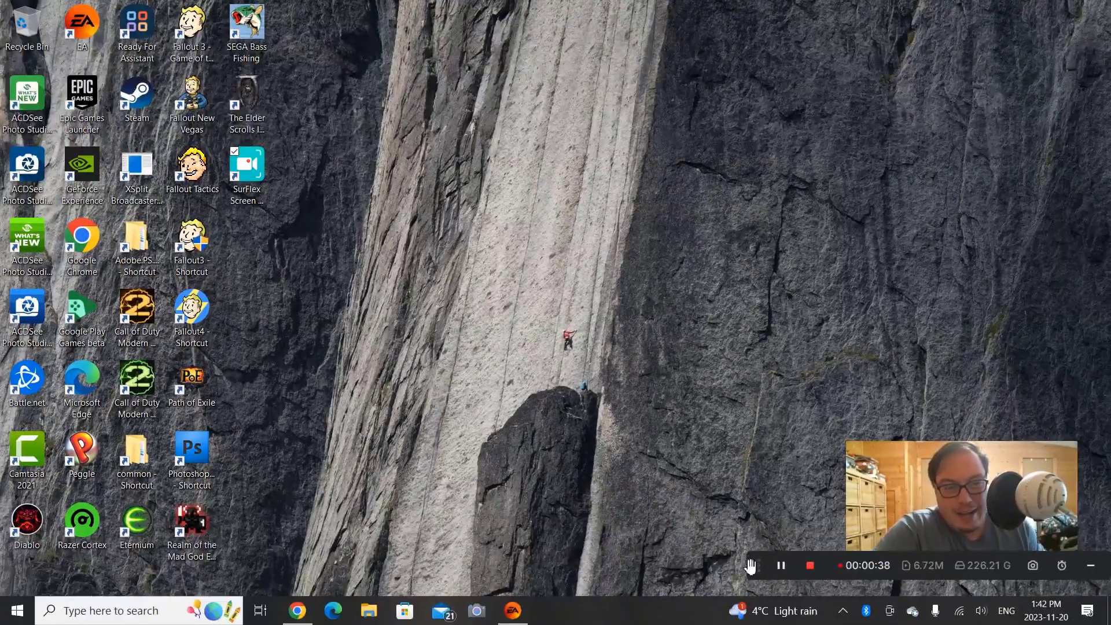
- Move the floating recording toolbar to the screen centre and stop the recording
left_click_drag(756, 568, 545, 305)
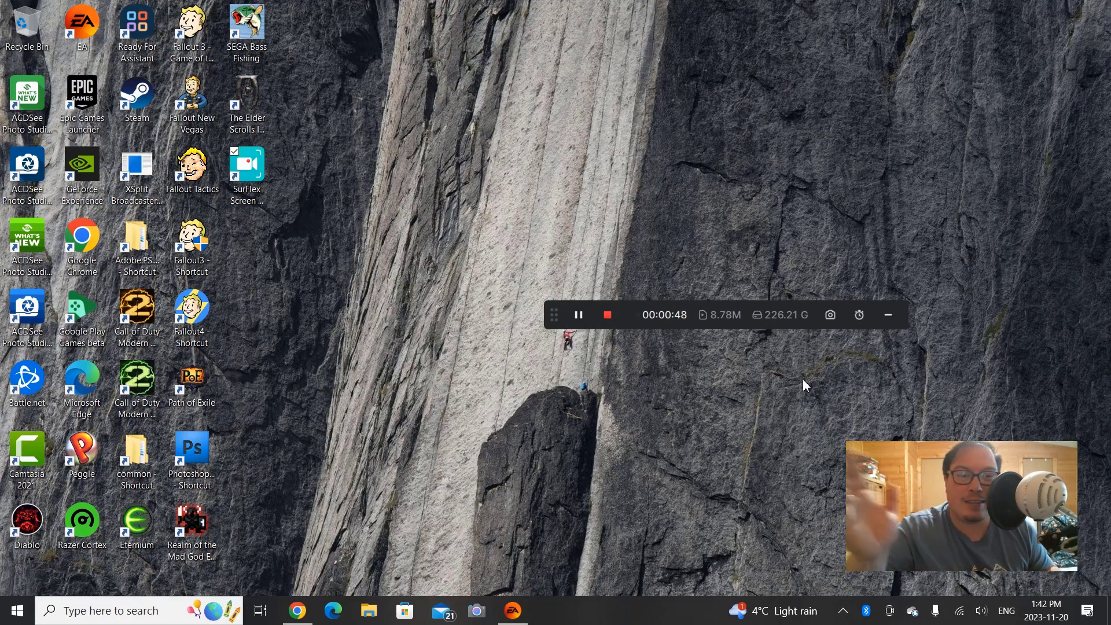
left_click(608, 315)
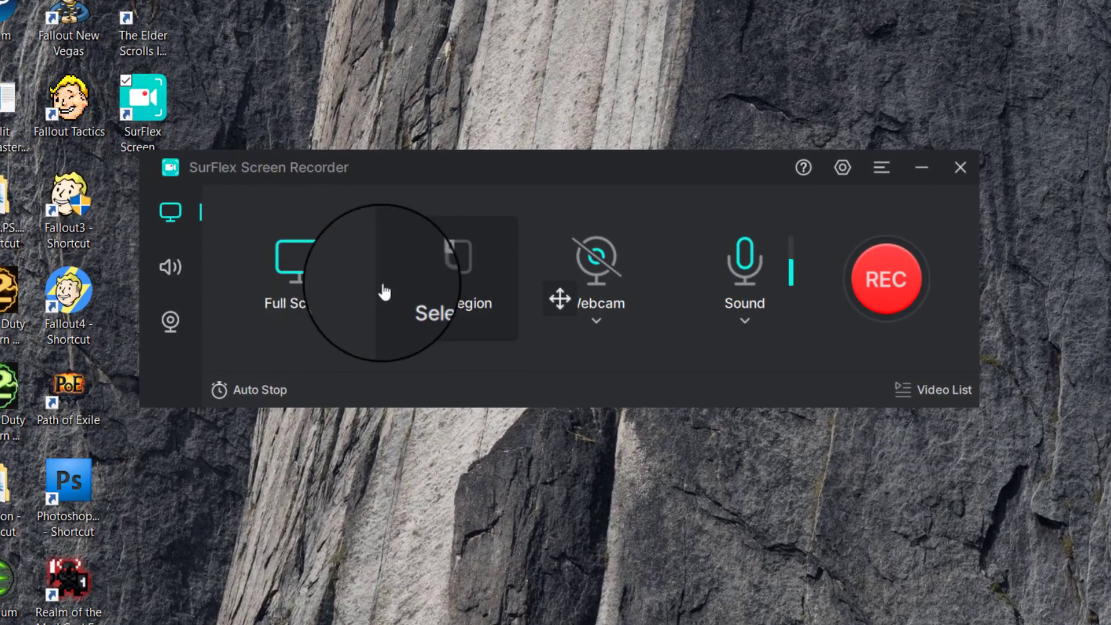
- Switch to Select Region mode, mark a 972 x 616 capture area and reposition the recorder window
left_click(446, 293)
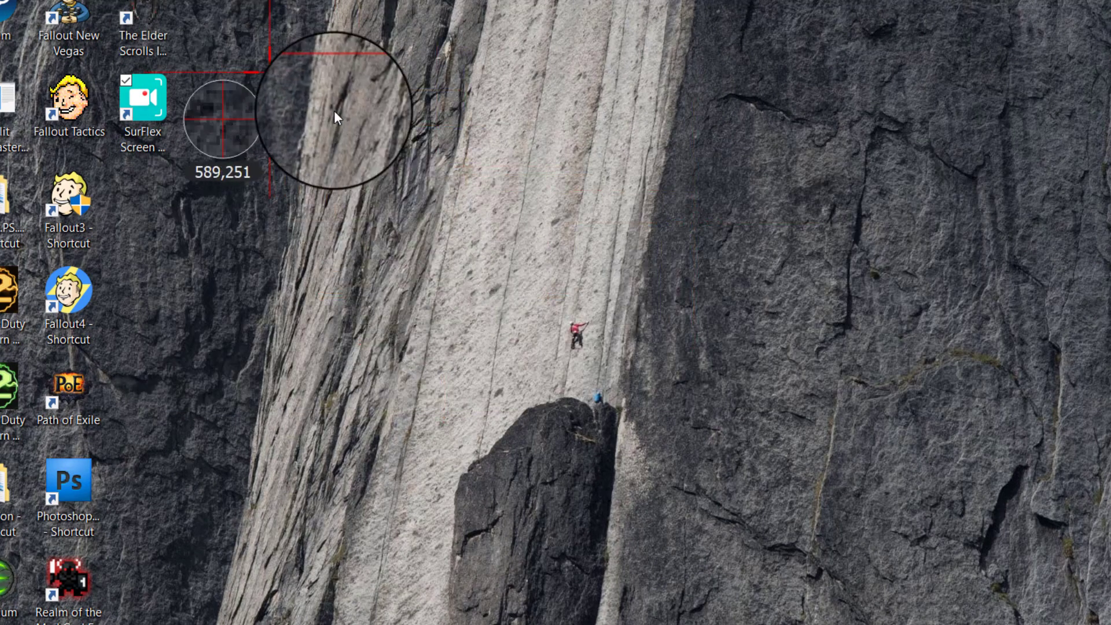
left_click_drag(269, 73, 1033, 557)
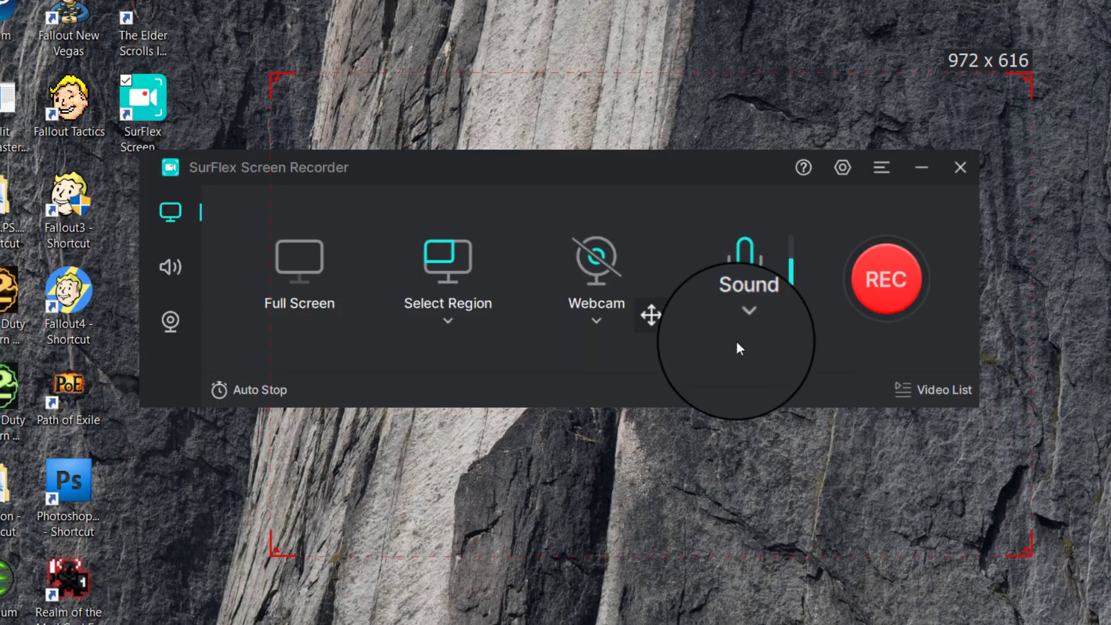
left_click_drag(508, 175, 511, 204)
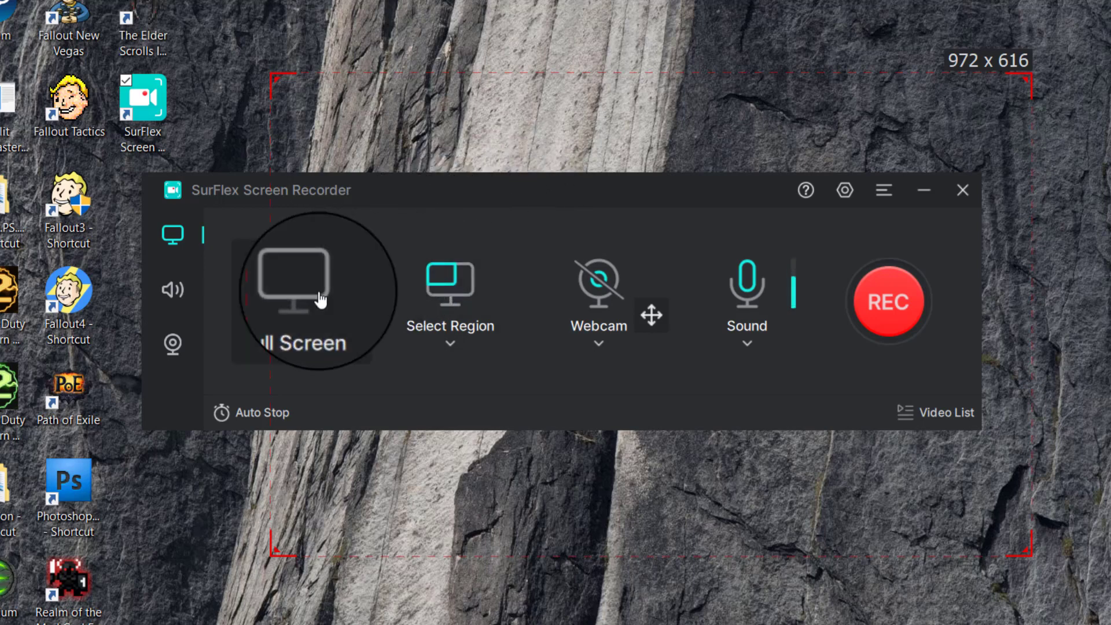
- Set capture to Full Screen and choose Record Without Webcam after trying the Logi C615
left_click(346, 282)
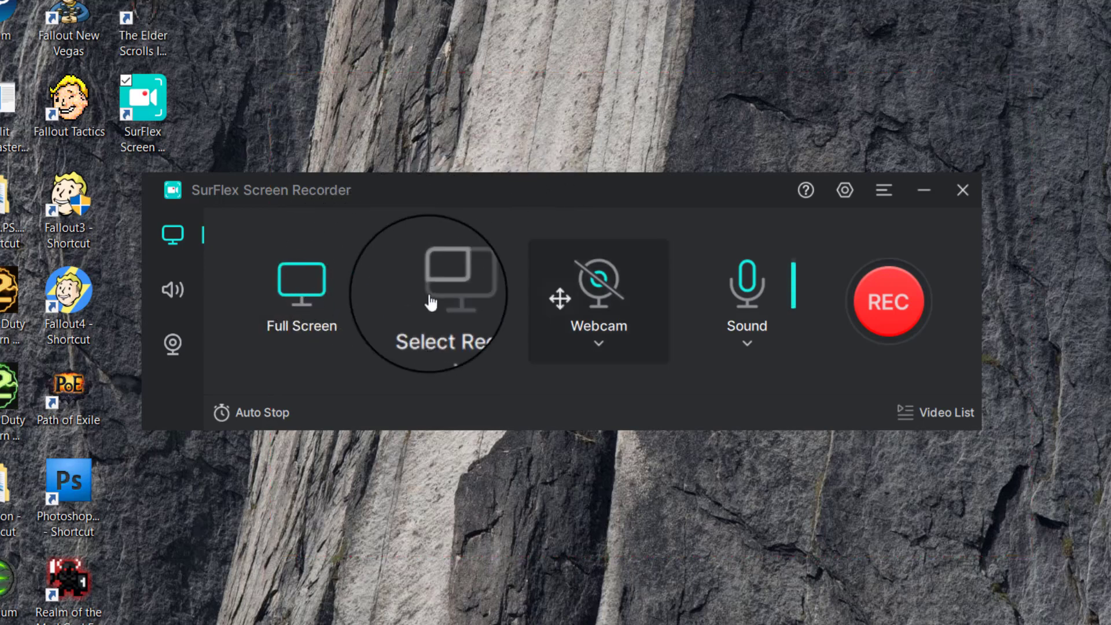
left_click(599, 344)
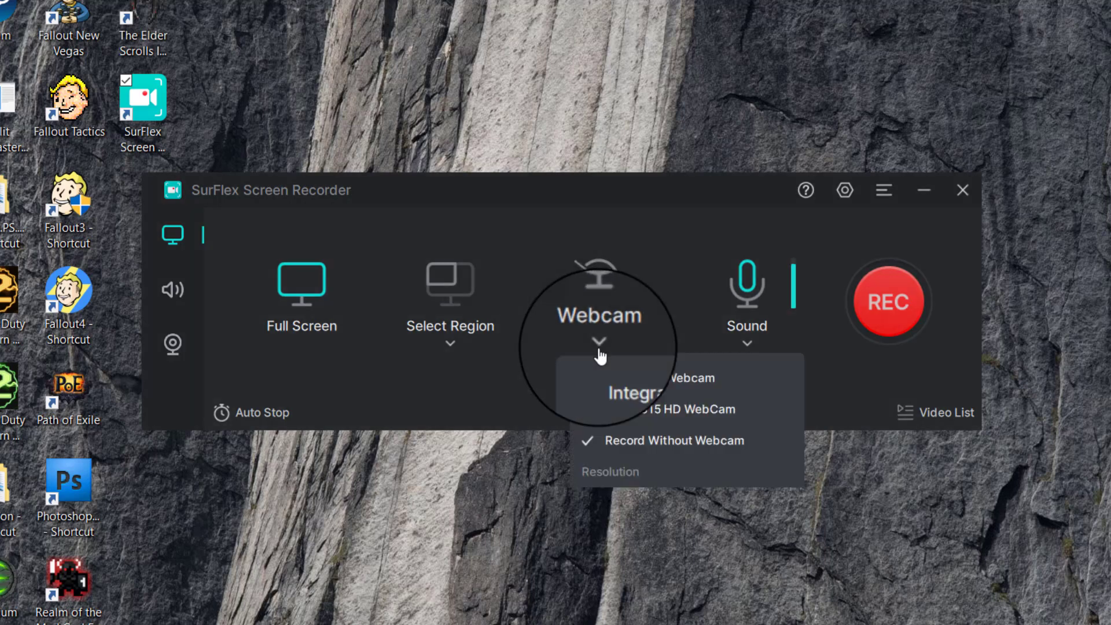
left_click(625, 413)
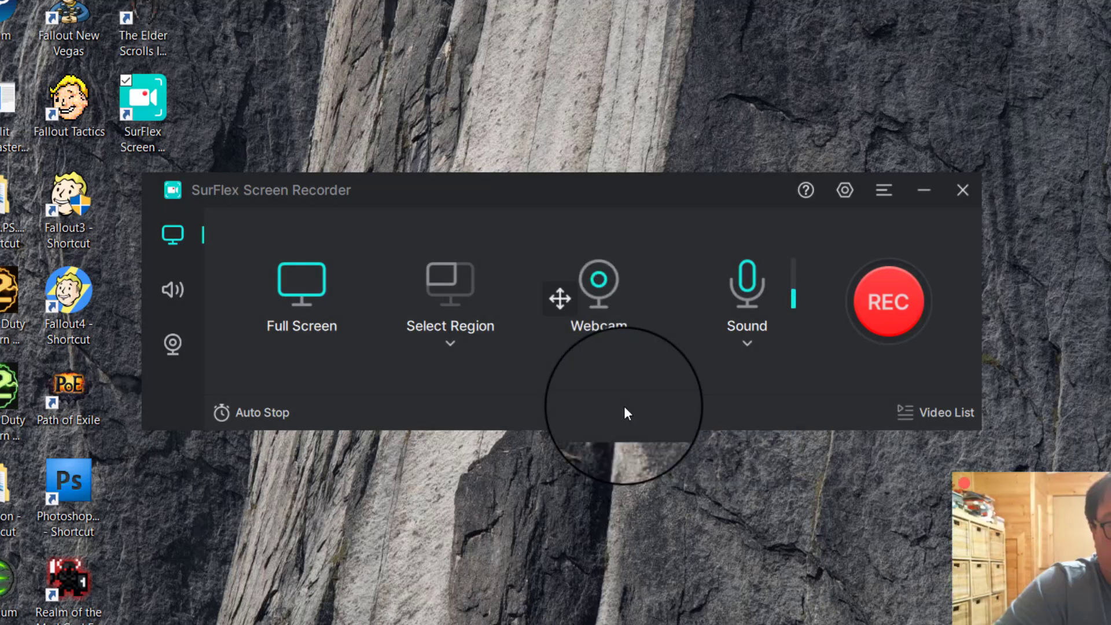
left_click(611, 354)
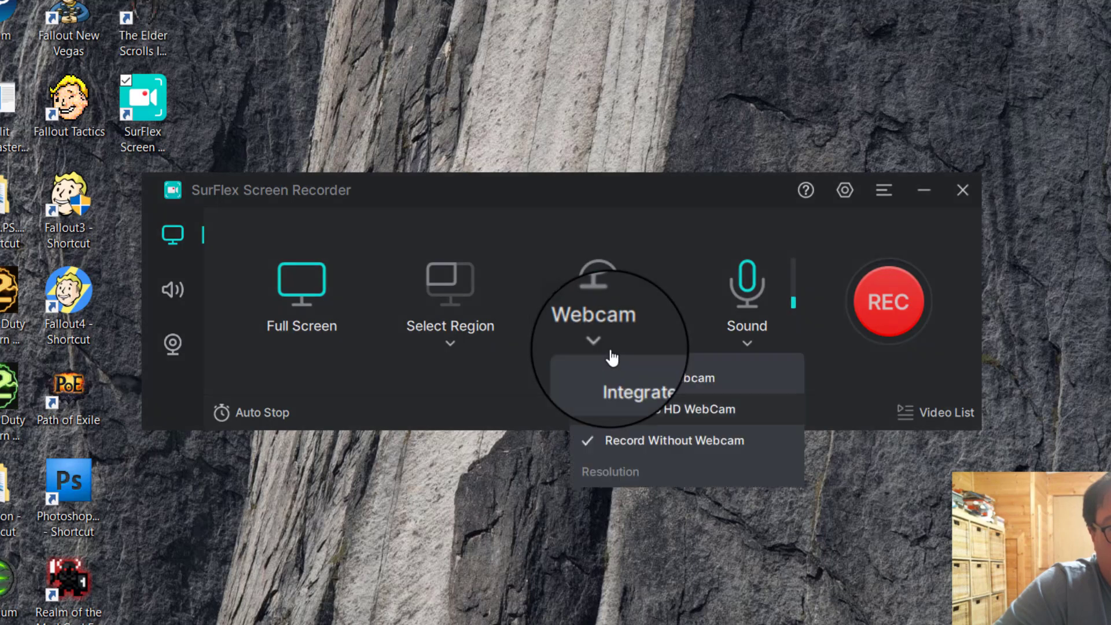
left_click(654, 447)
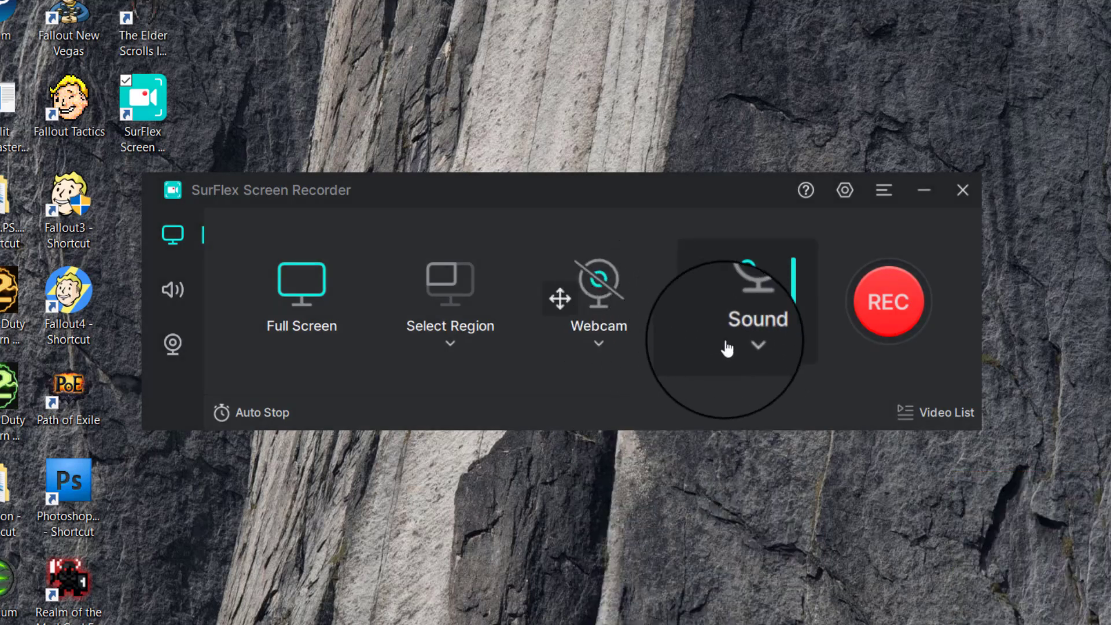
- Review the Sound source options, then switch to audio-only recording with Microphone
left_click(745, 351)
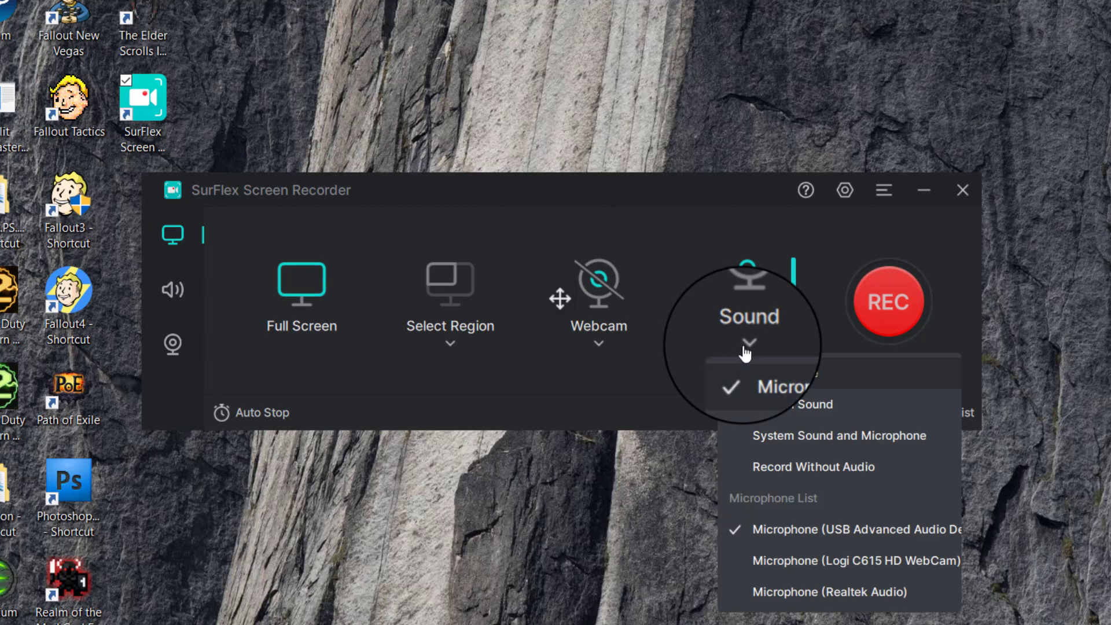
left_click(768, 439)
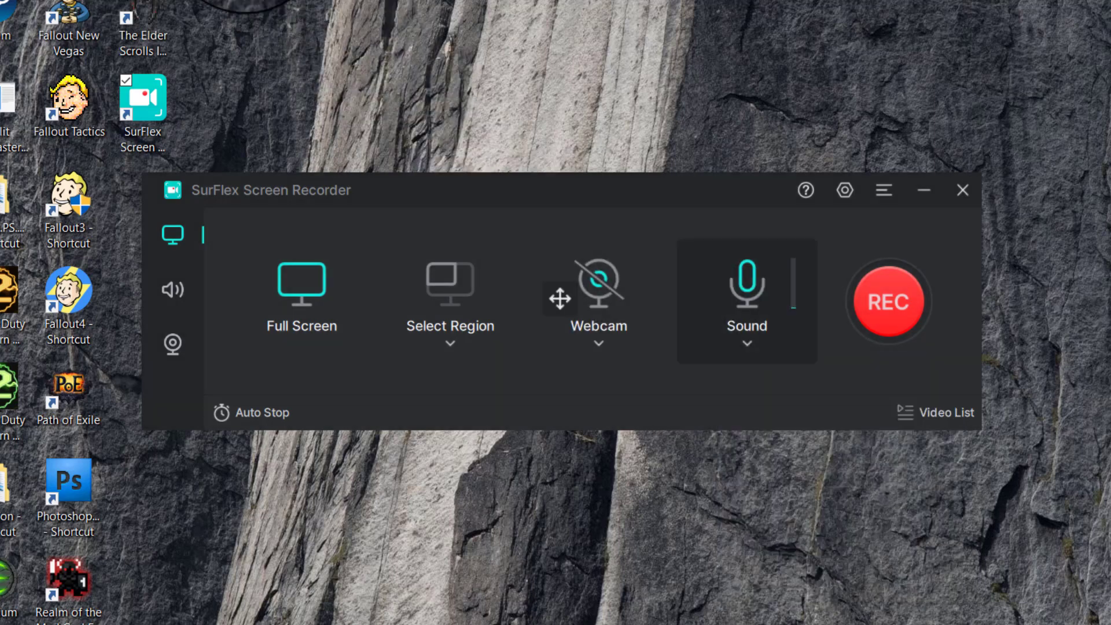
left_click(745, 348)
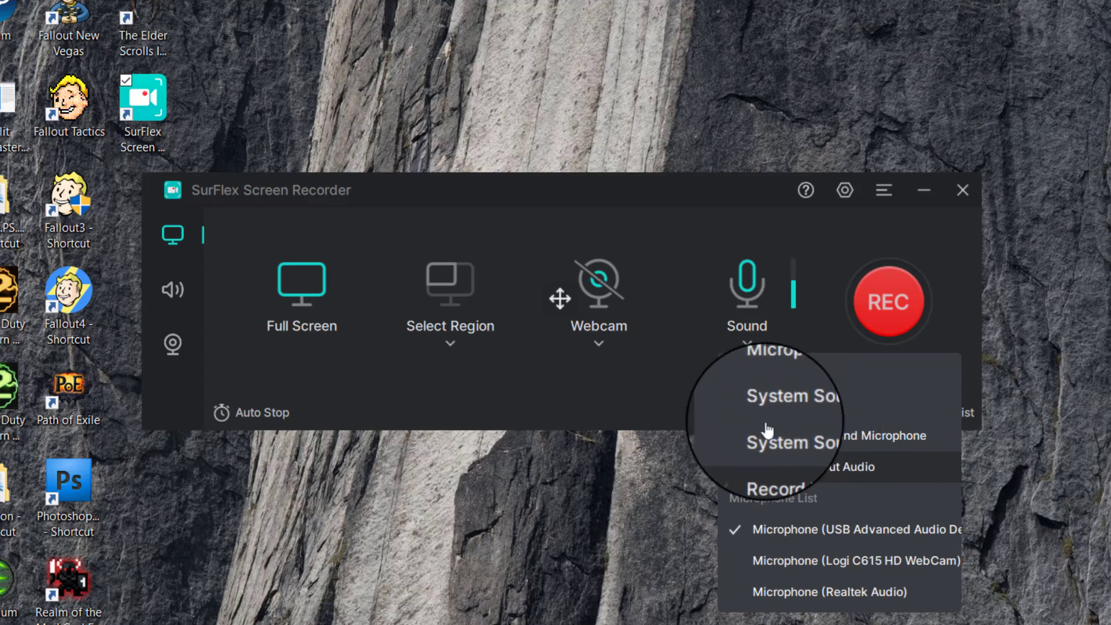
left_click(660, 382)
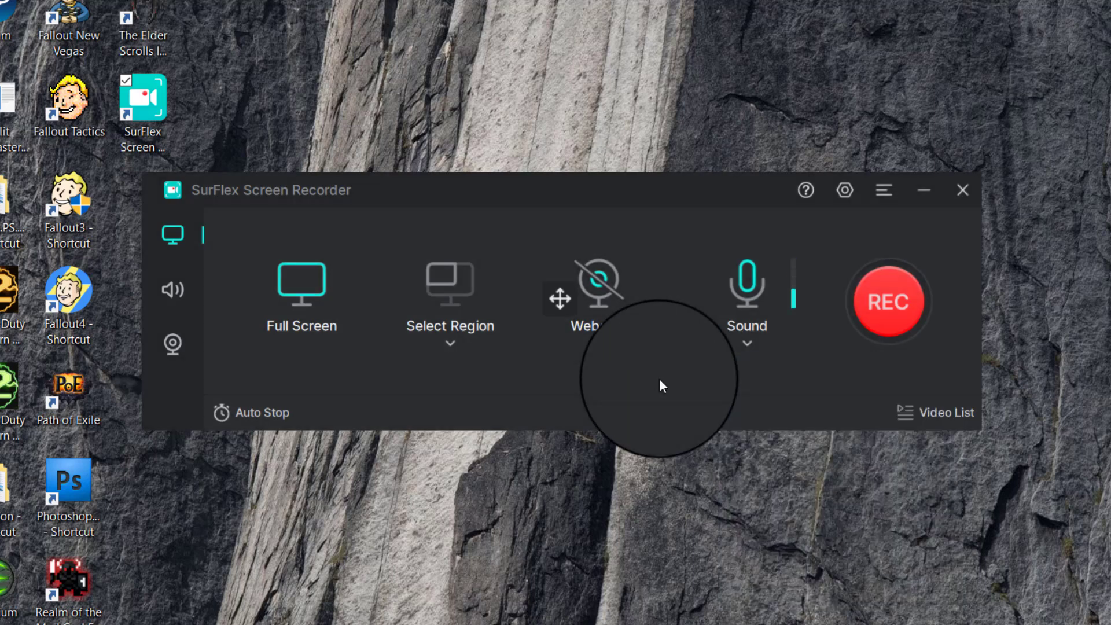
left_click(174, 298)
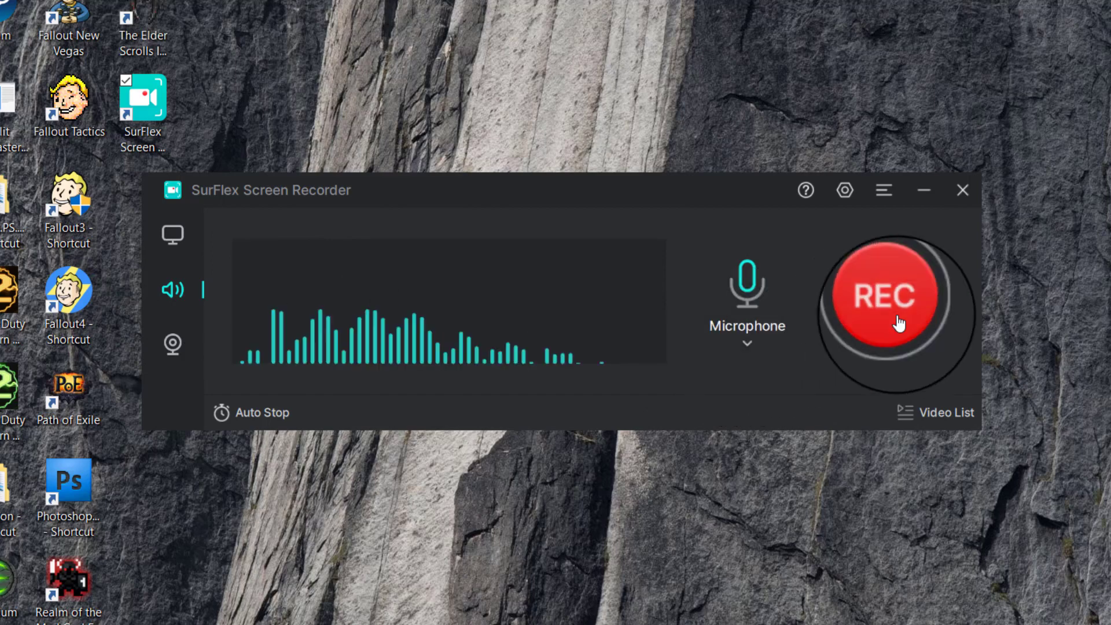
- Switch to webcam recording mode, using Integrated Webcam at 640×360 with Microphone audio
left_click(173, 347)
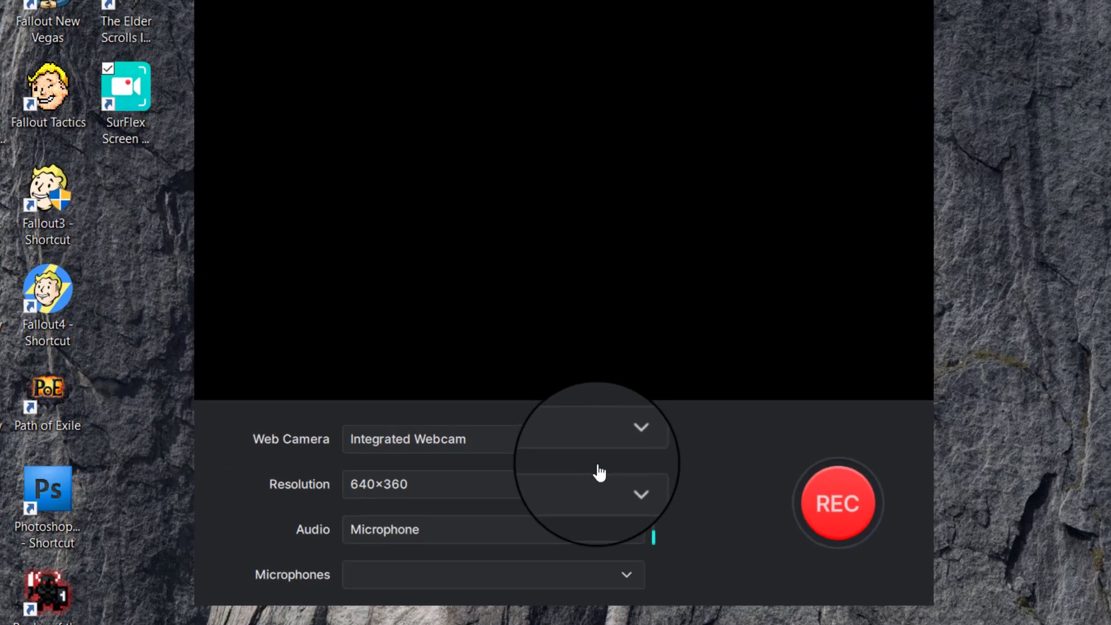
- Select the Logi C615 HD WebCam and set its resolution to 1920×1080
left_click(599, 447)
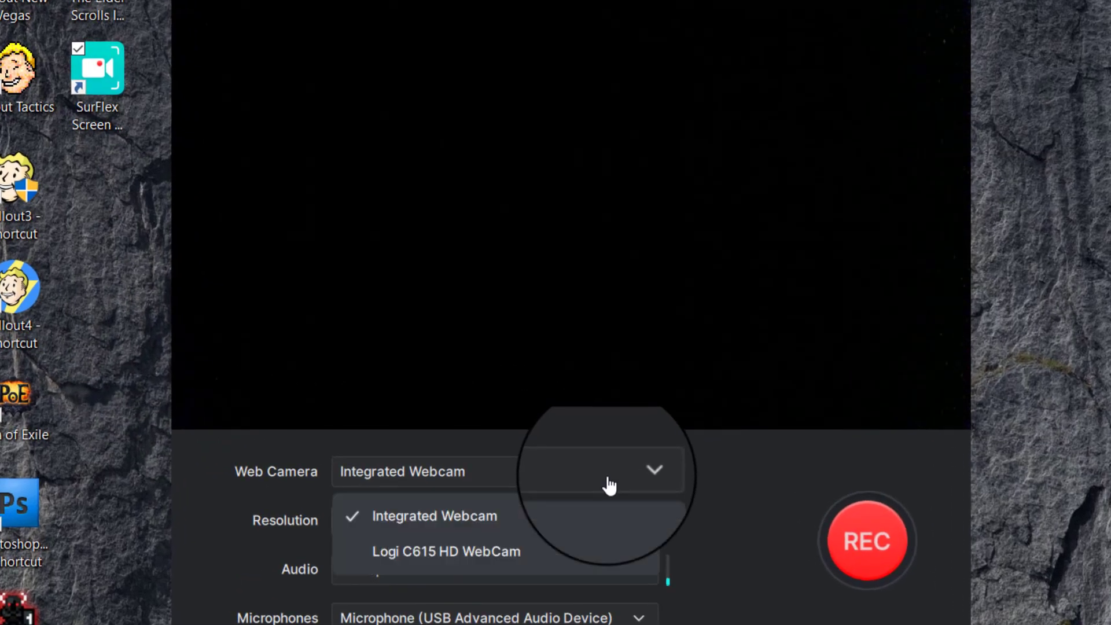
left_click(524, 554)
left_click(403, 524)
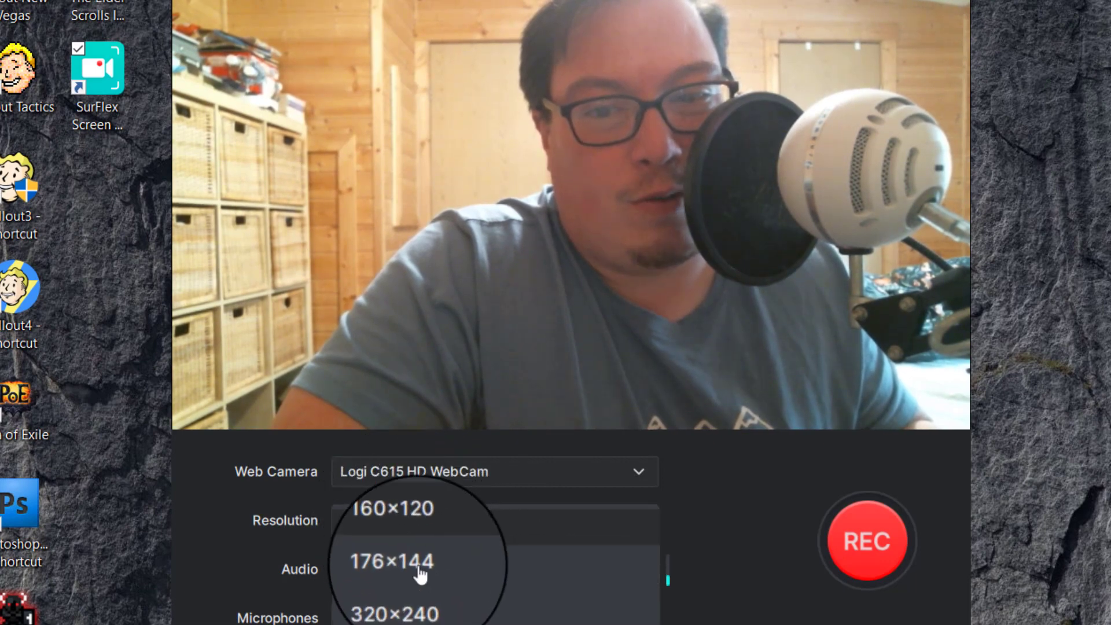
scroll(419, 569, "down", 5)
scroll(419, 569, "up", 1)
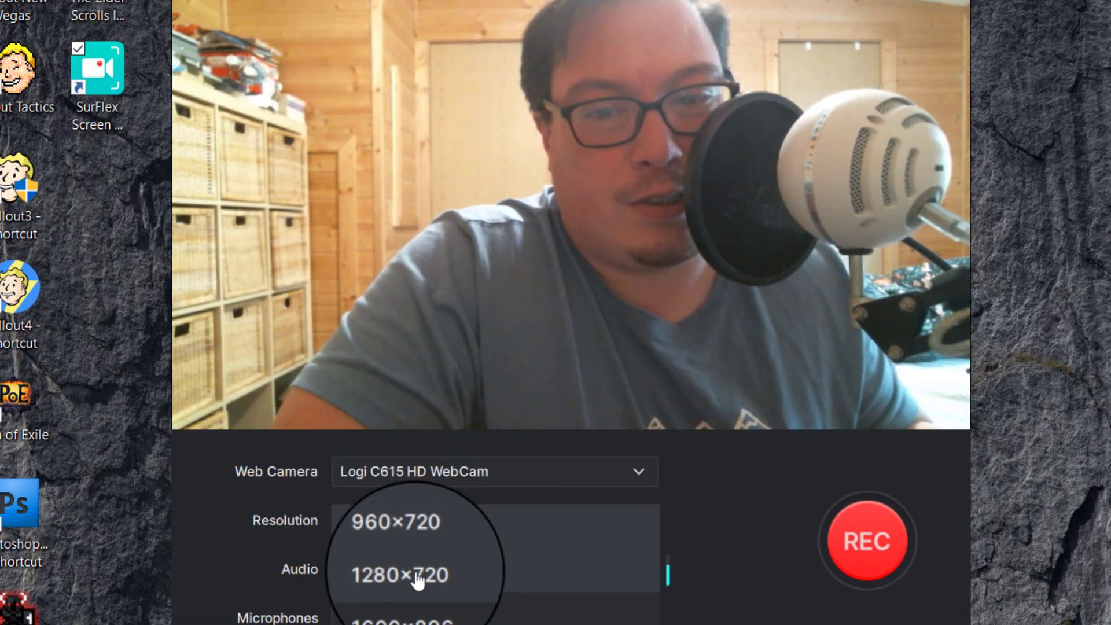
left_click(403, 583)
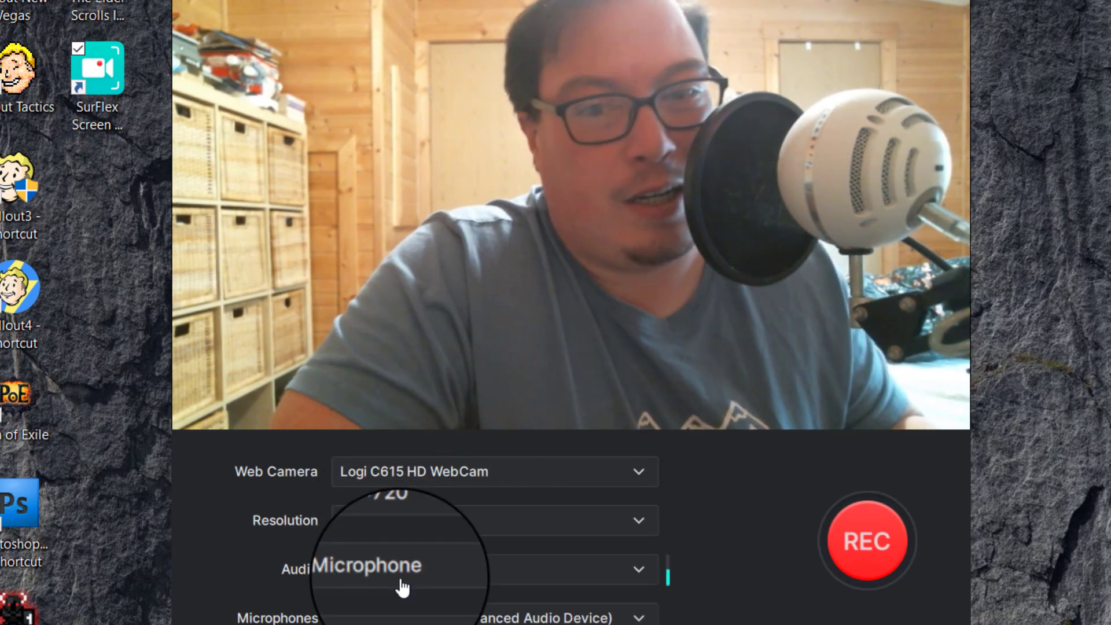
left_click(638, 523)
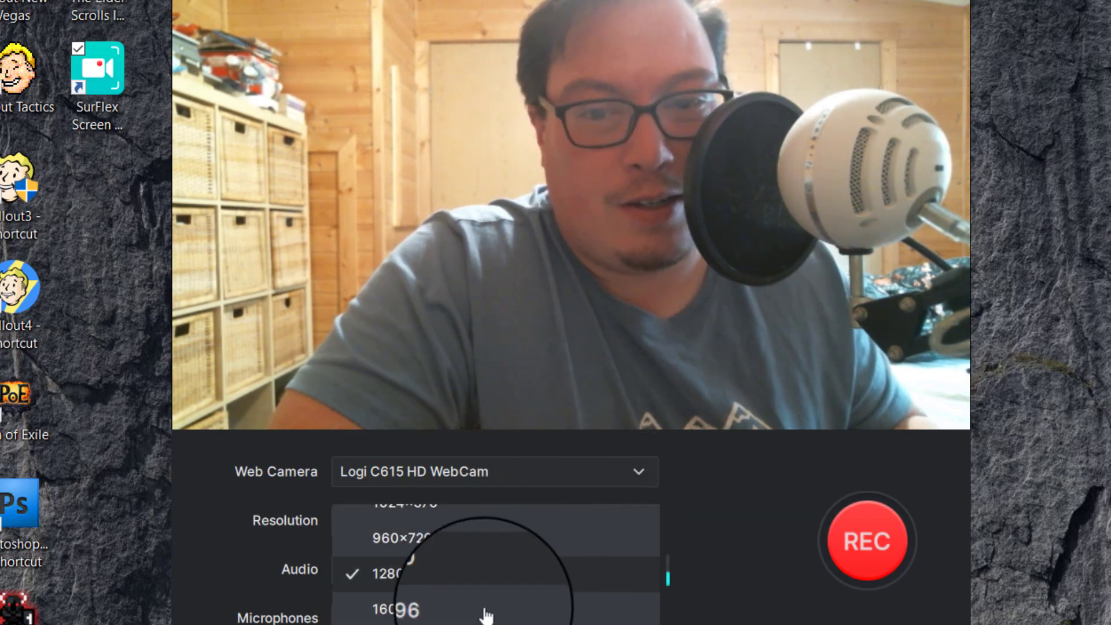
left_click(460, 618)
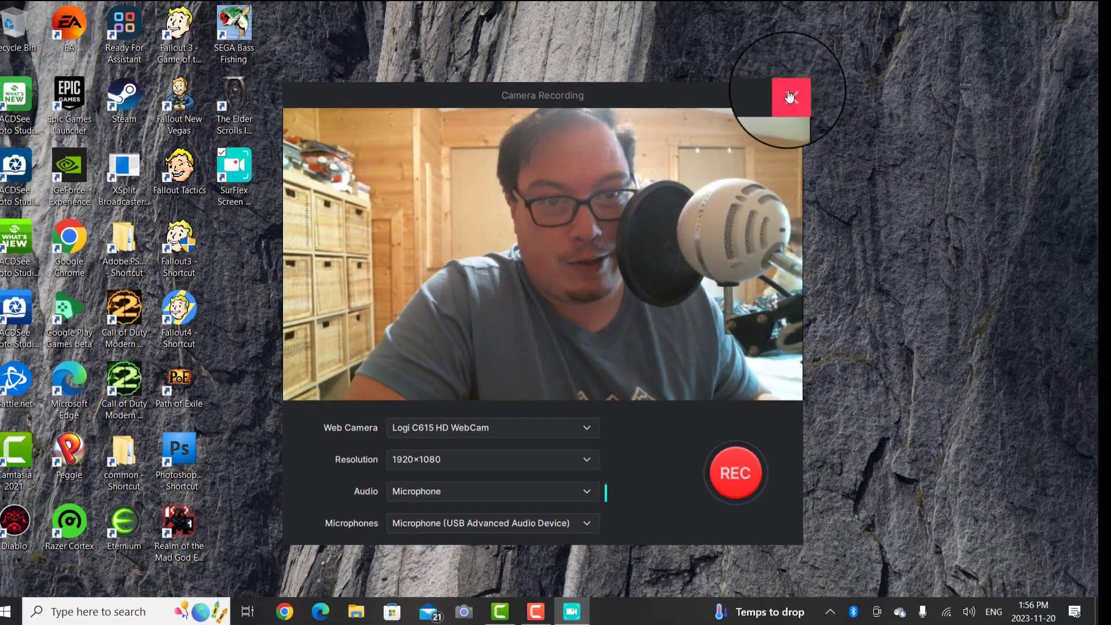
- Return to screen recording and, in Settings, keep frame rate 30 and quality HD (Default)
left_click(868, 23)
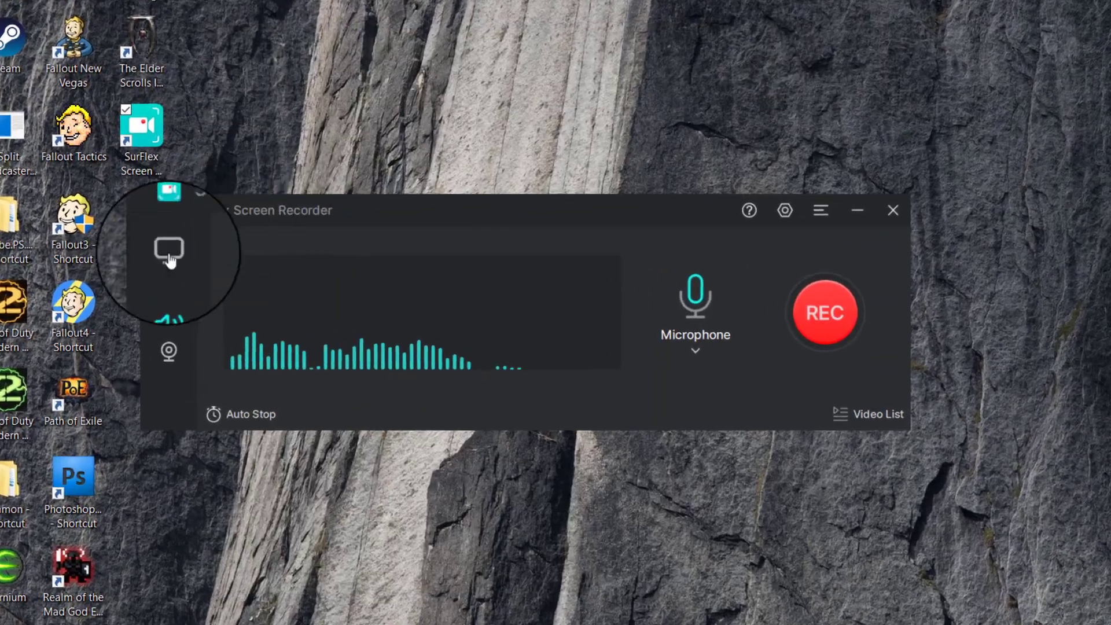
left_click(249, 269)
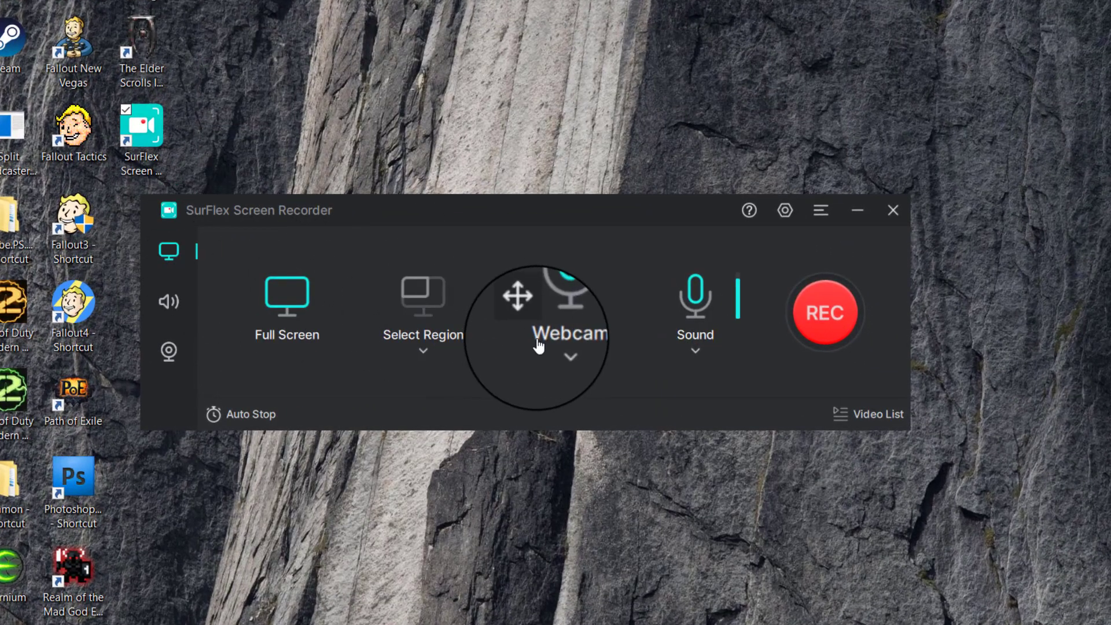
left_click(785, 212)
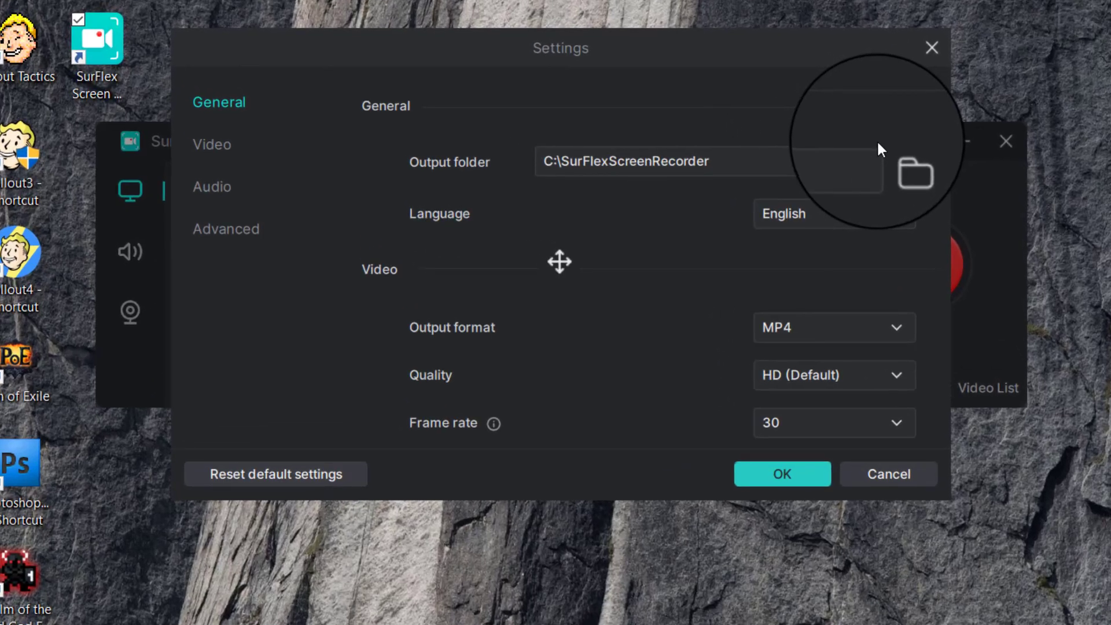
left_click(818, 431)
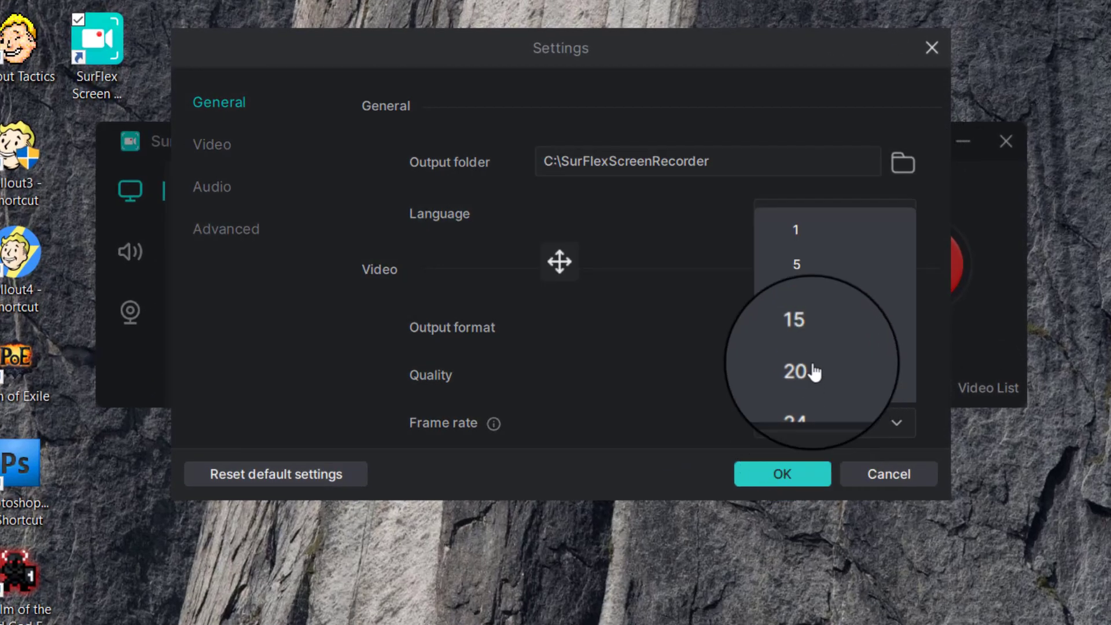
scroll(806, 297, "down", 3)
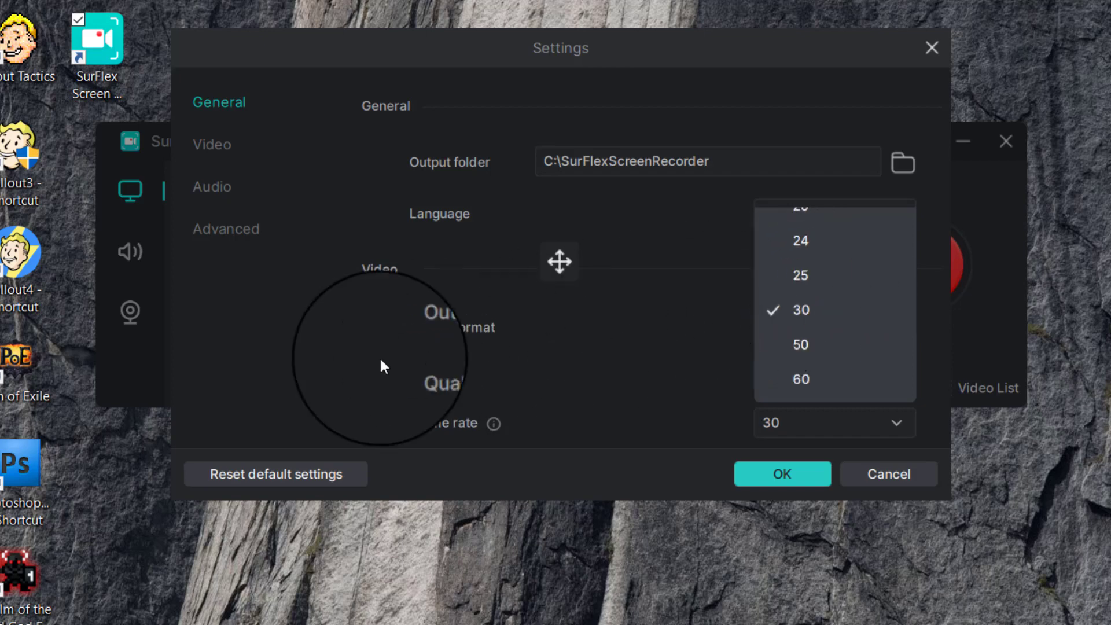
left_click(290, 375)
left_click(845, 376)
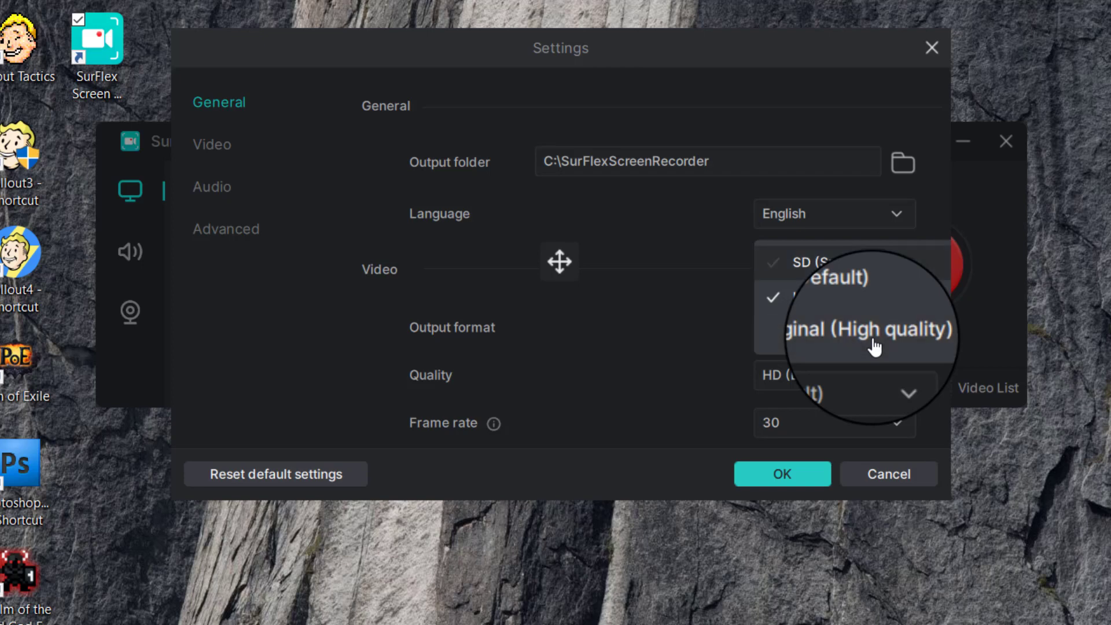
left_click(307, 367)
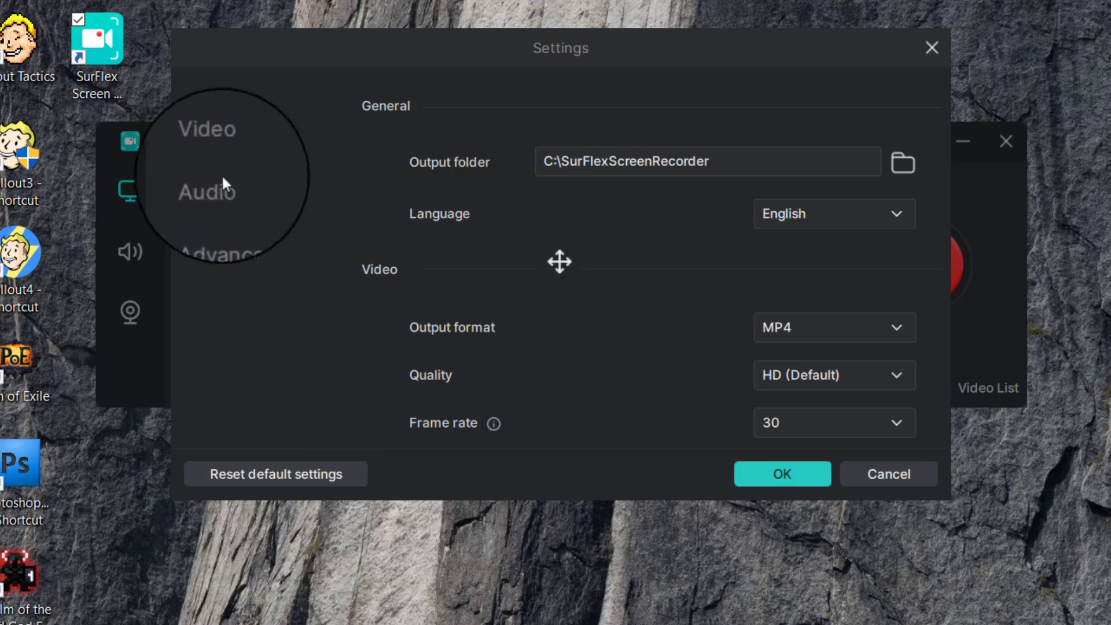
- Turn on Save an extra audio file in the Video settings
left_click(212, 152)
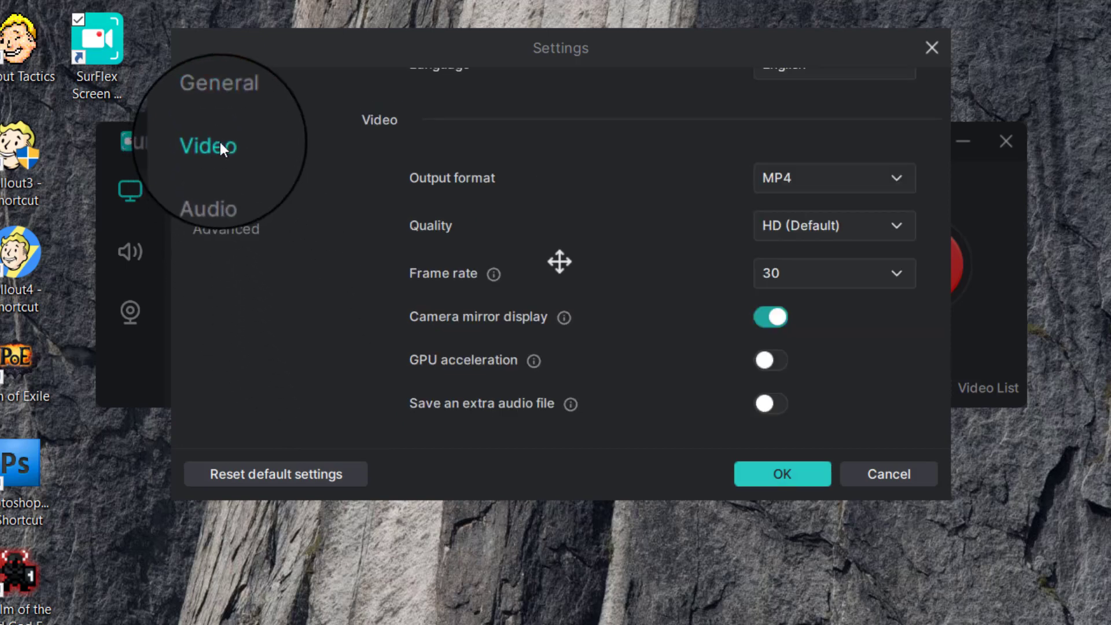
mouse_move(533, 368)
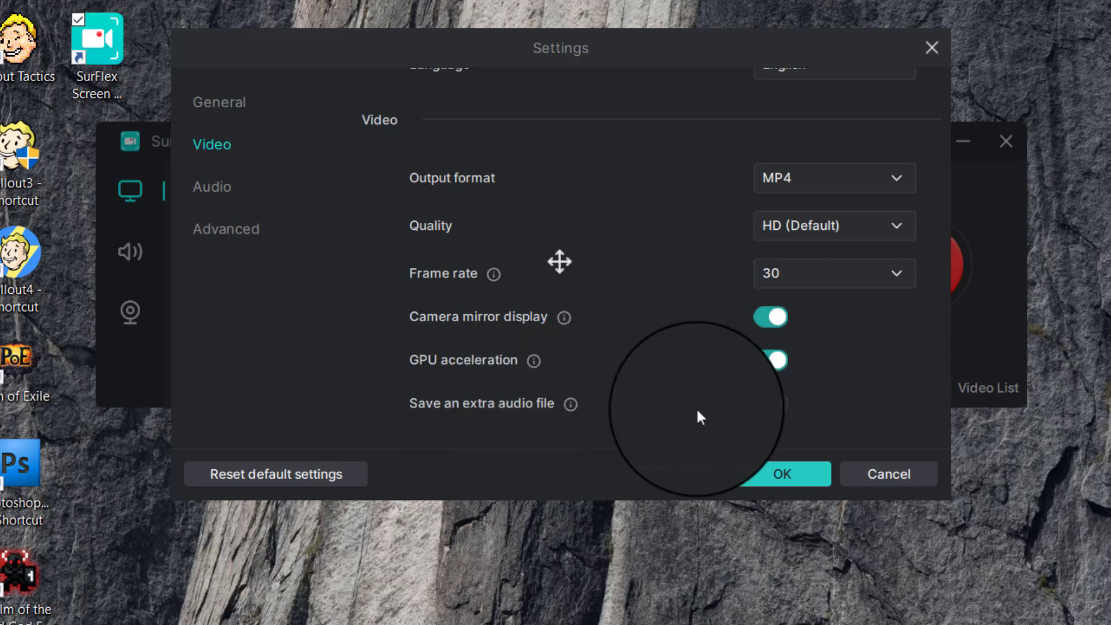
left_click(778, 408)
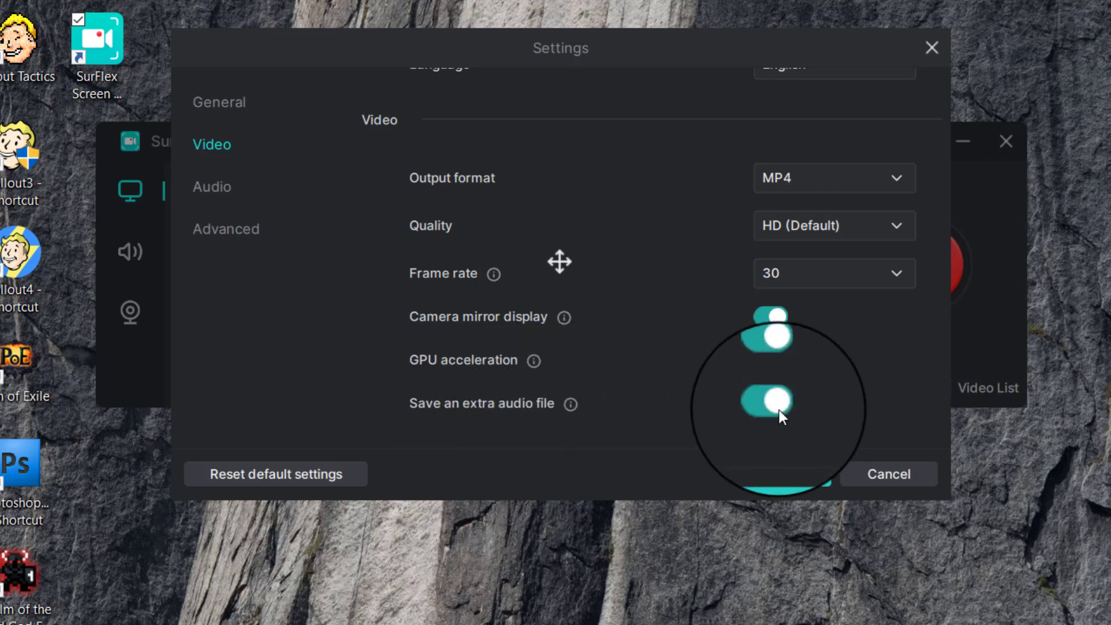
- Review Audio settings, keeping MP3 format, HQ 320Kbps bitrate and 44100Hz sampling rate
left_click(214, 187)
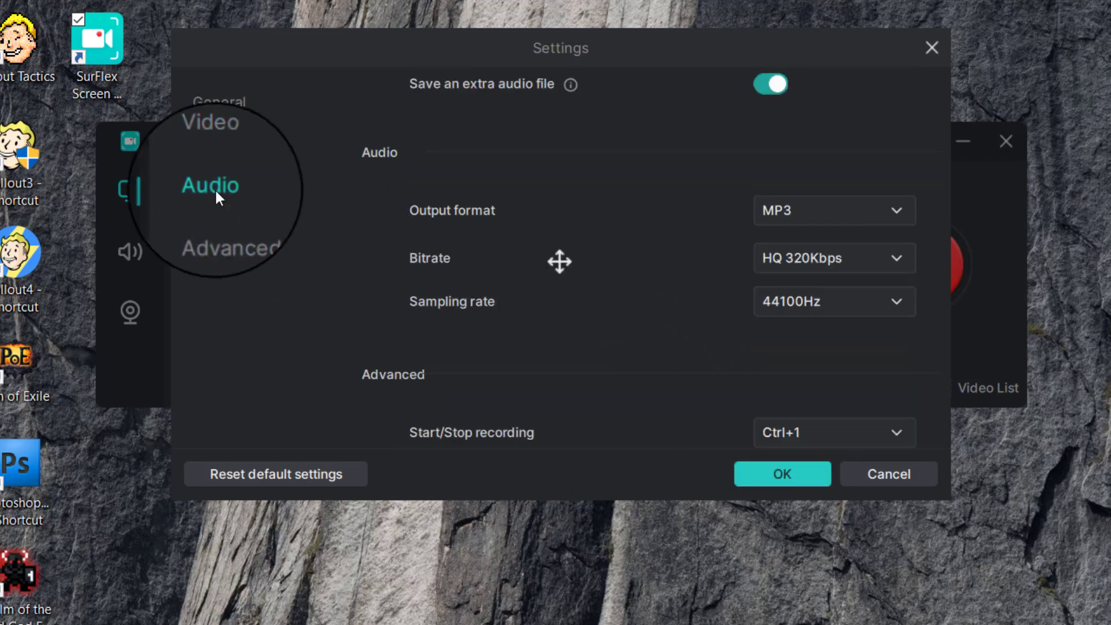
left_click(857, 213)
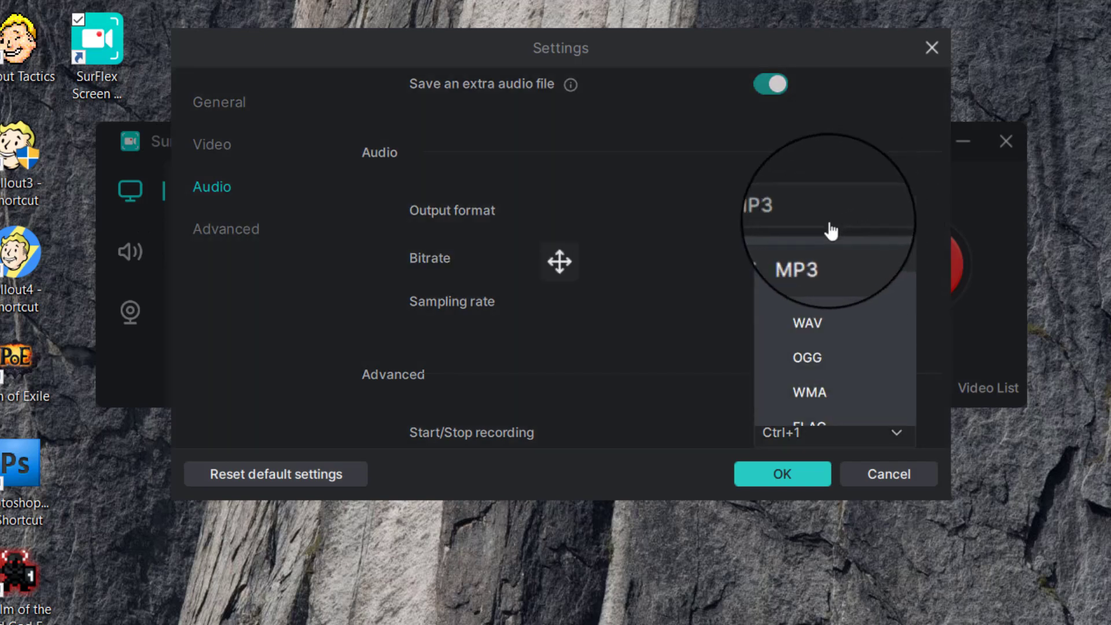
left_click(342, 312)
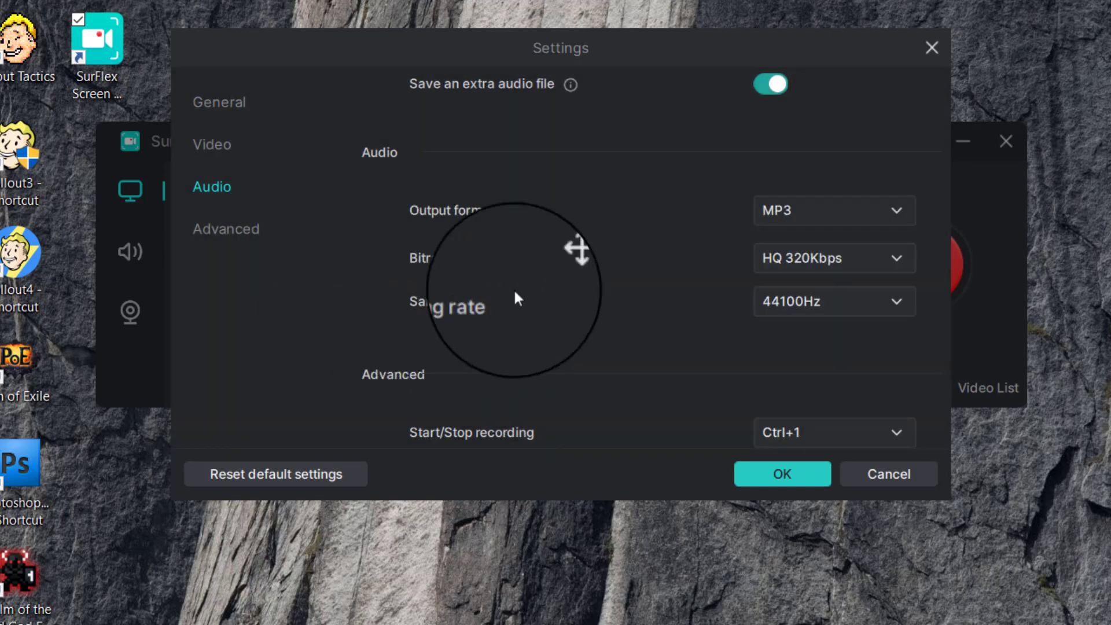
left_click(808, 271)
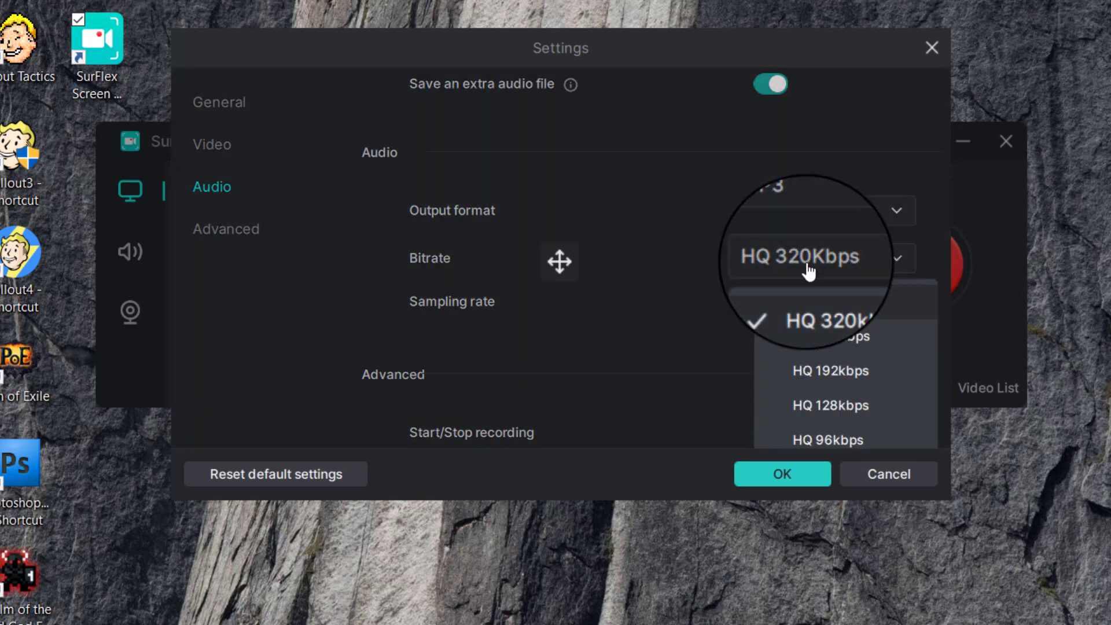
left_click(348, 318)
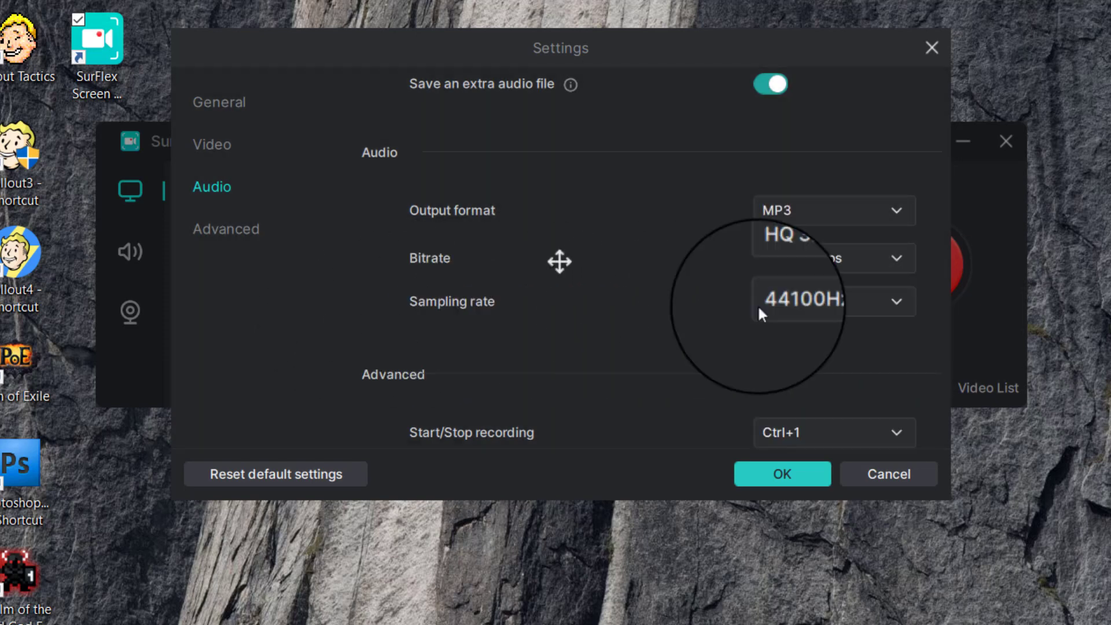
left_click(910, 310)
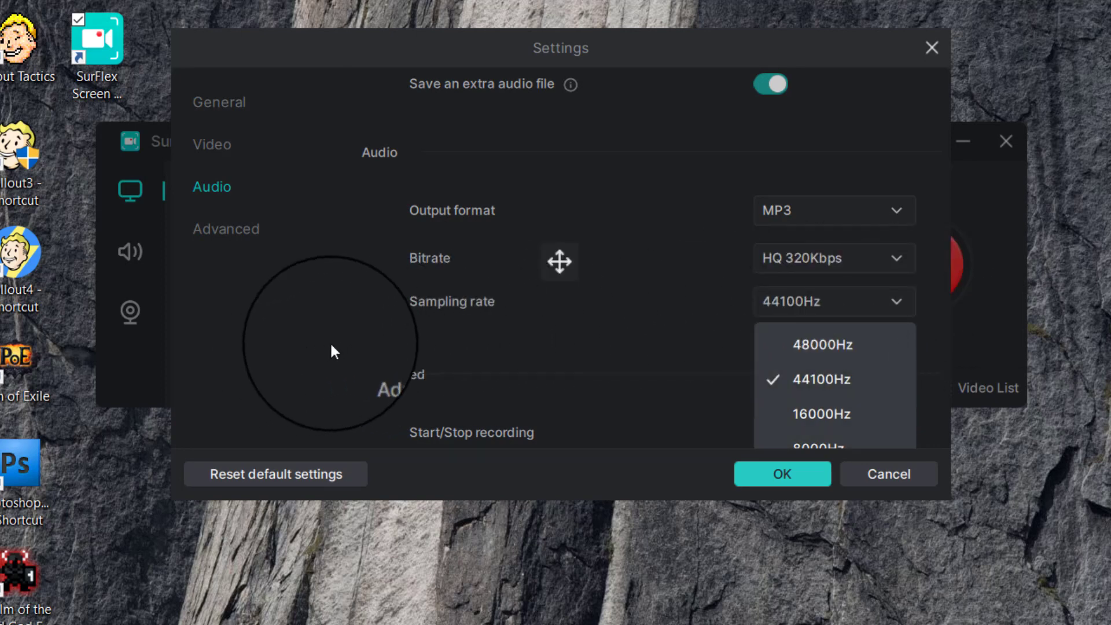
left_click(332, 344)
- Keep the 5s countdown in Advanced settings and cancel the Settings dialog
scroll(485, 298, "down", 4)
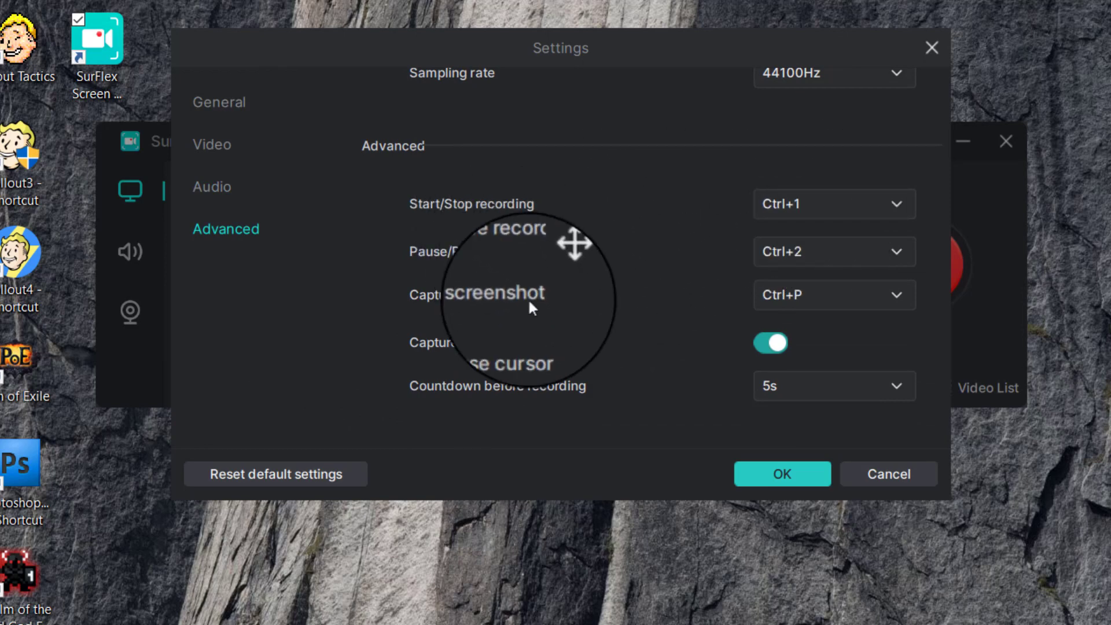
scroll(549, 347, "up", 3)
scroll(567, 402, "down", 3)
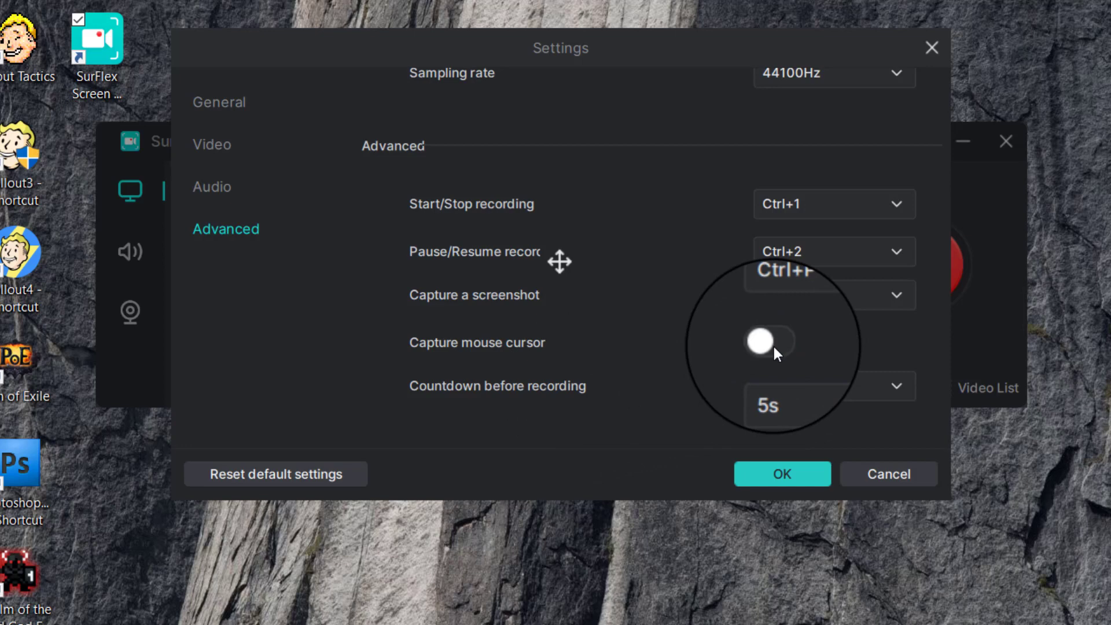
left_click(897, 398)
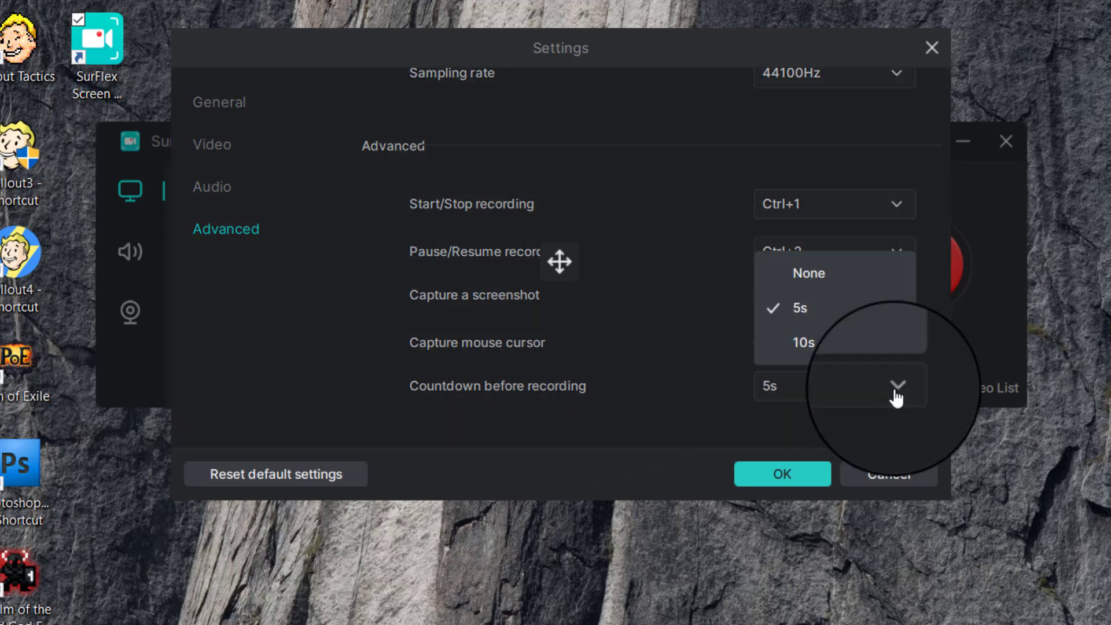
left_click(706, 424)
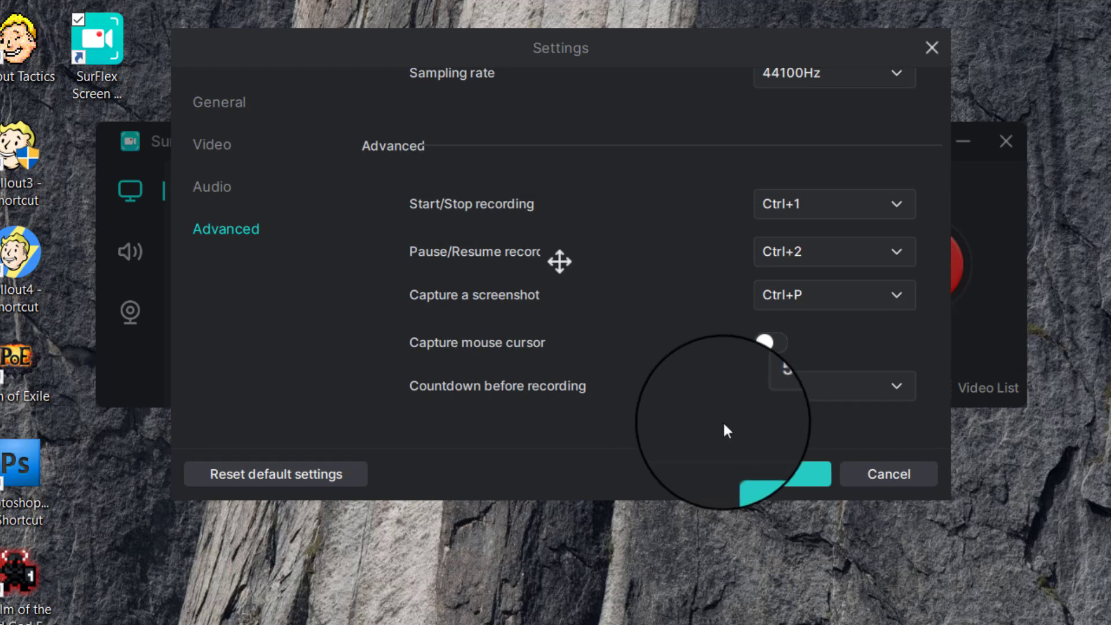
left_click(896, 480)
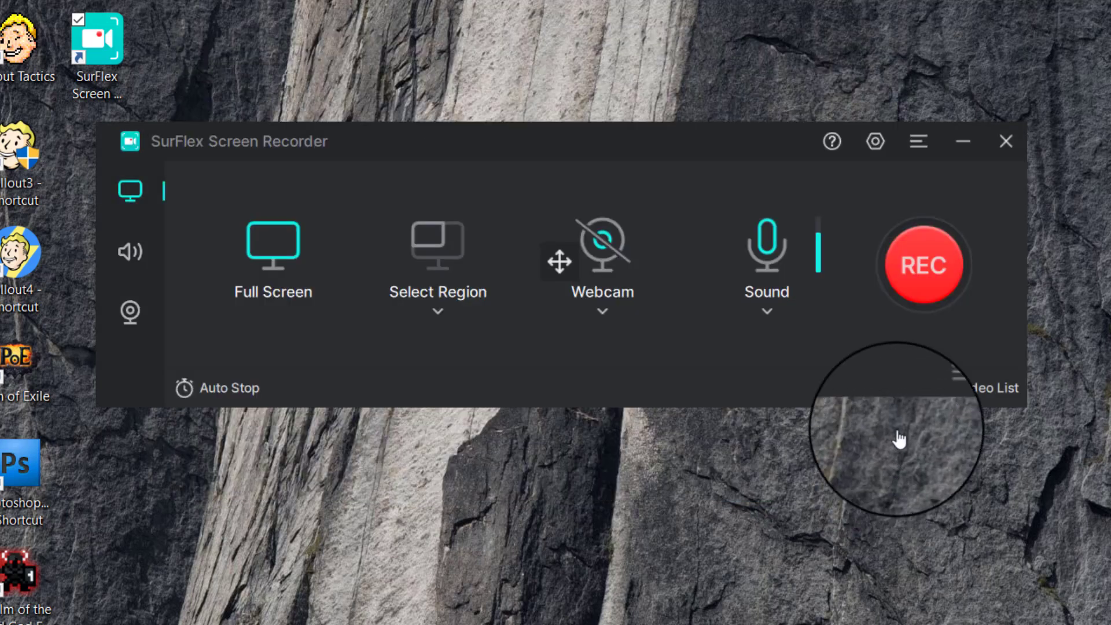
- Run Check for Updates, dismiss the version 2.0.2 up-to-date notice, and reopen the main menu
left_click(915, 145)
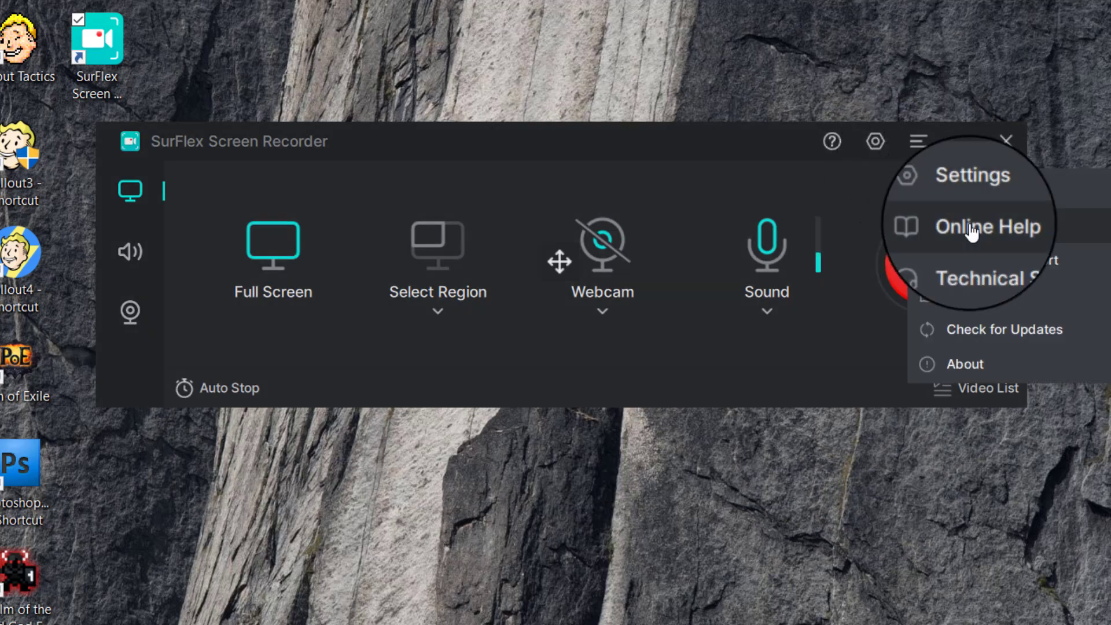
left_click(971, 344)
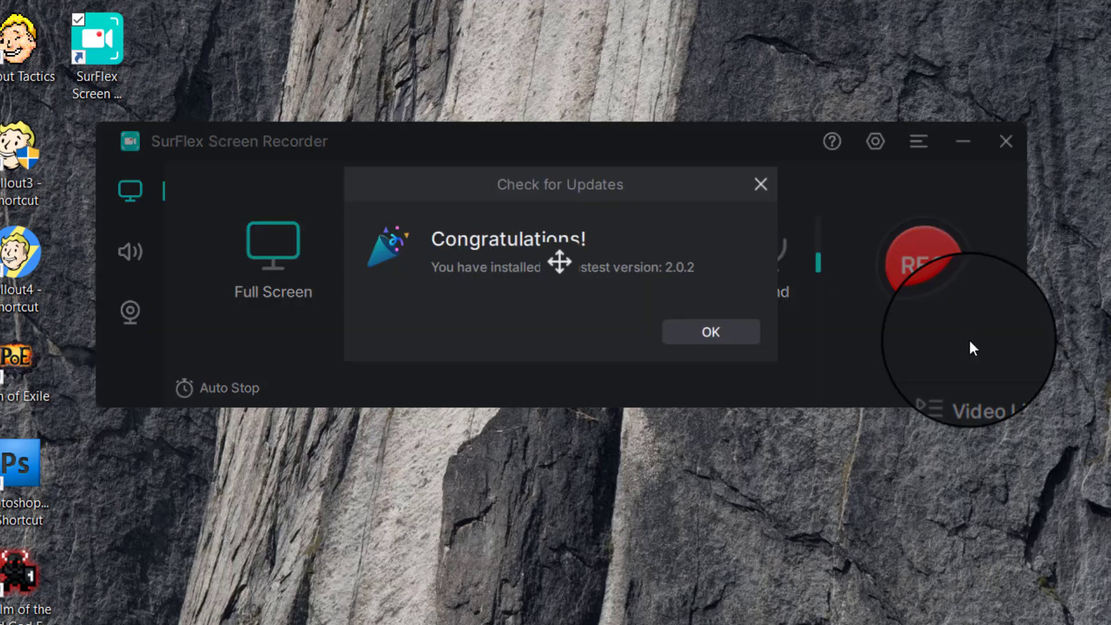
left_click_drag(717, 190, 803, 196)
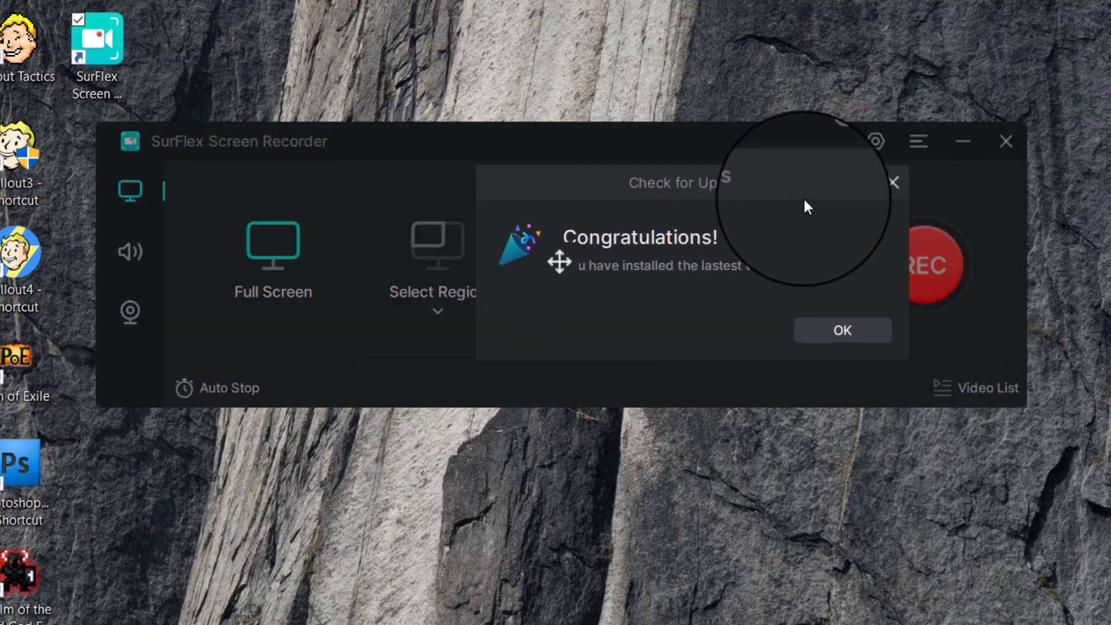
left_click(836, 331)
left_click(919, 142)
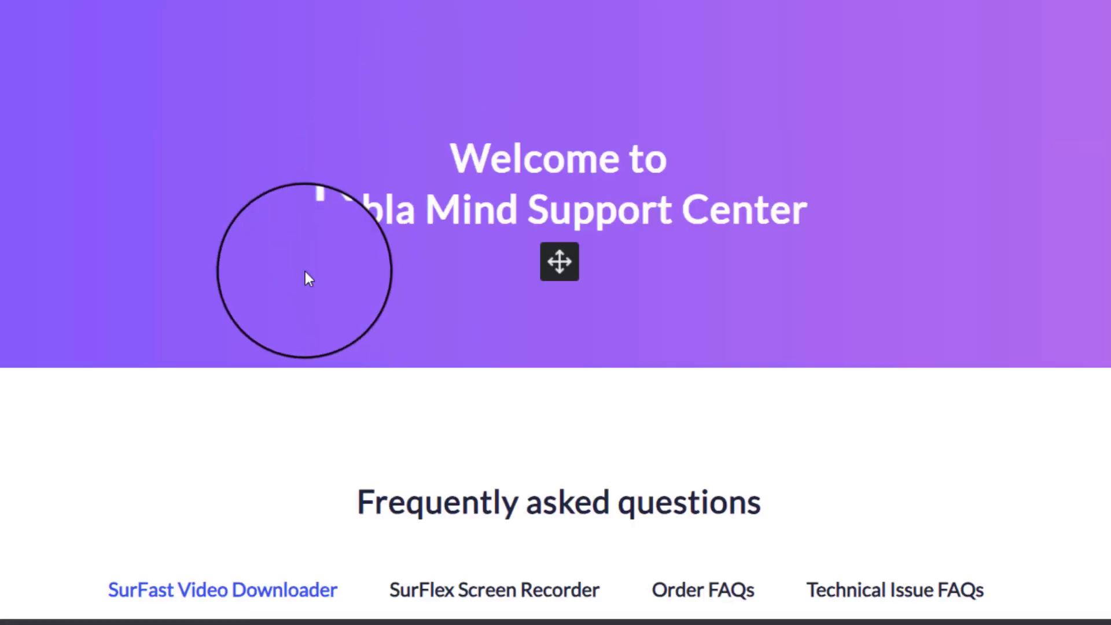
- Scroll through the Support Center FAQs and footer links, then back to the top
scroll(273, 316, "down", 7)
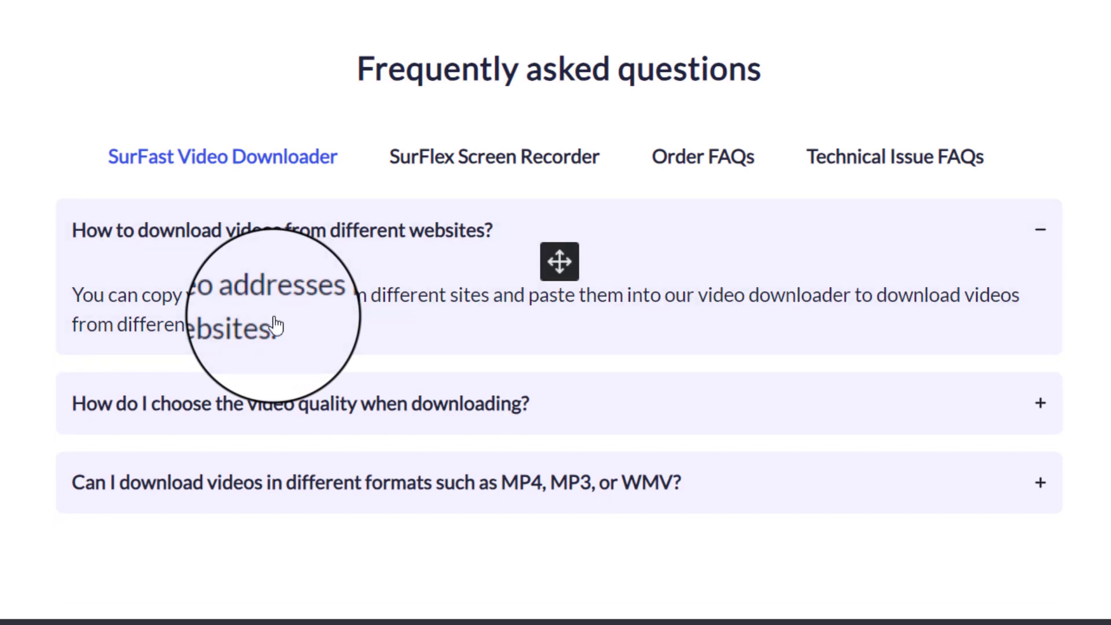
scroll(12, 341, "down", 8)
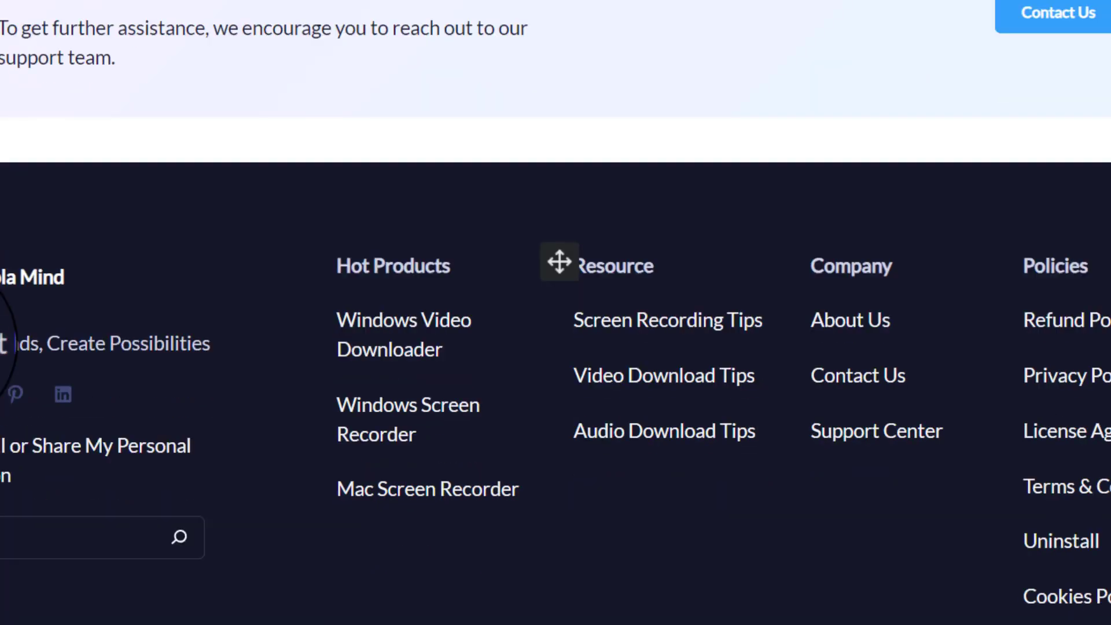
scroll(11, 342, "up", 10)
scroll(11, 341, "up", 7)
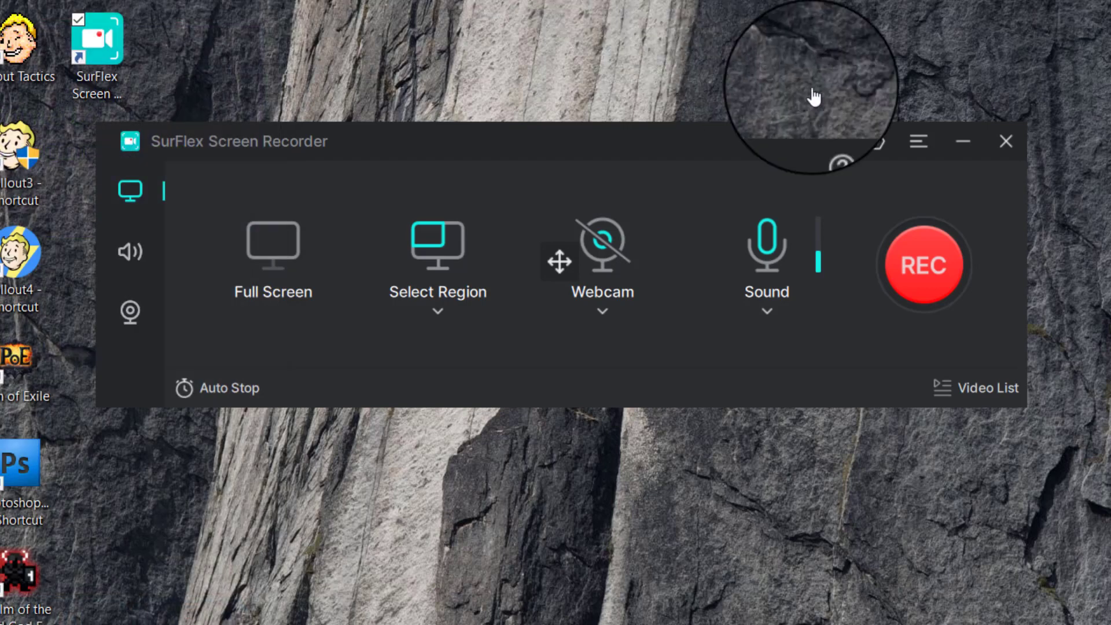
left_click(919, 142)
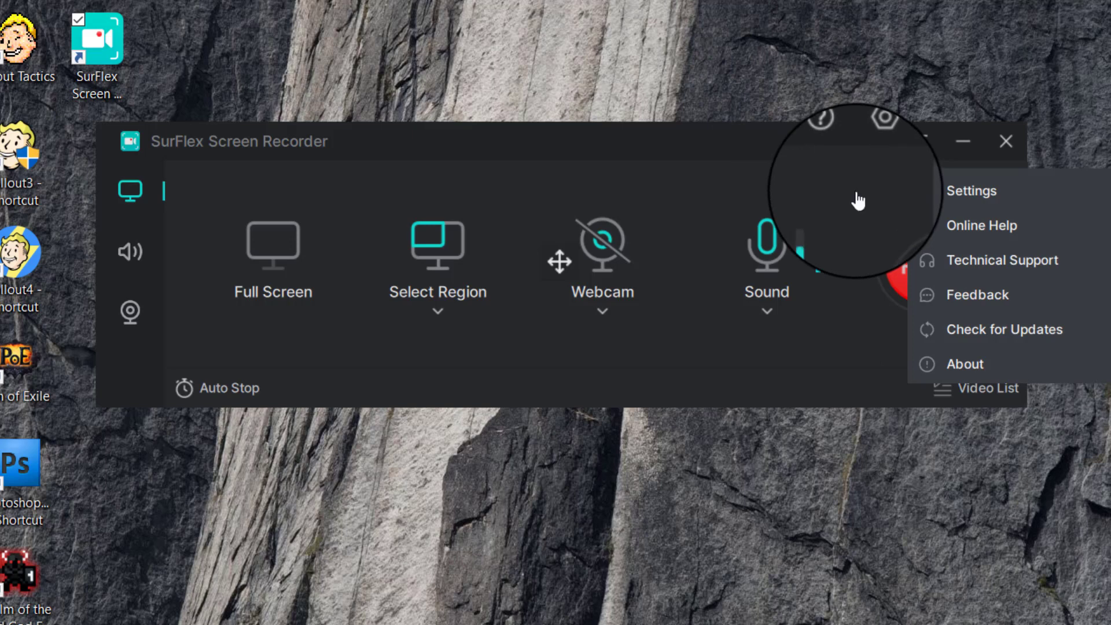
left_click(716, 168)
left_click(918, 145)
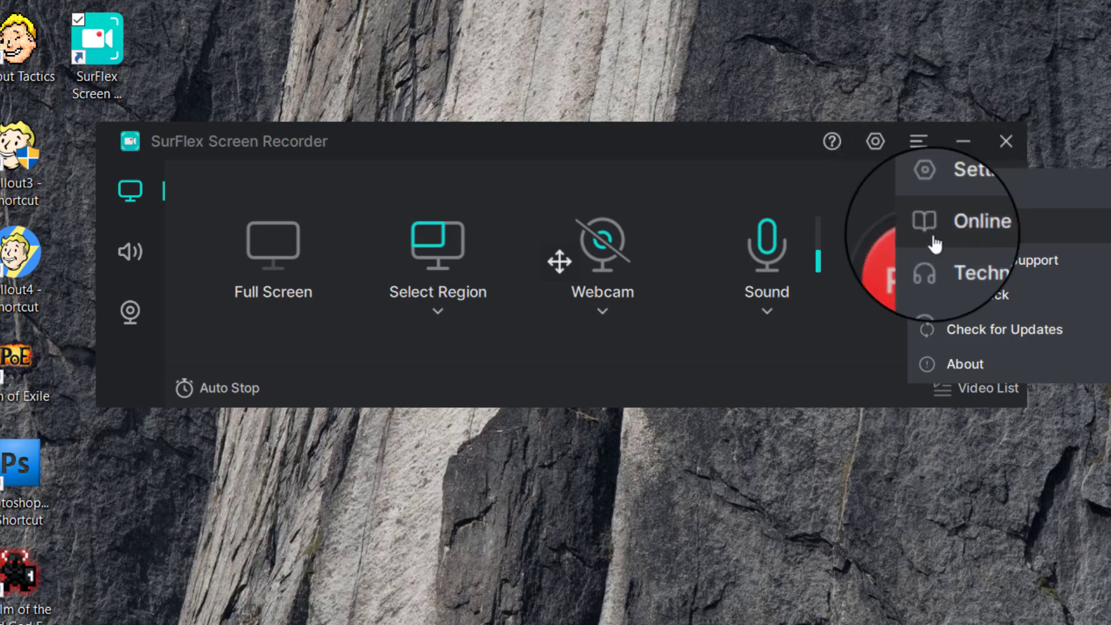
left_click(963, 364)
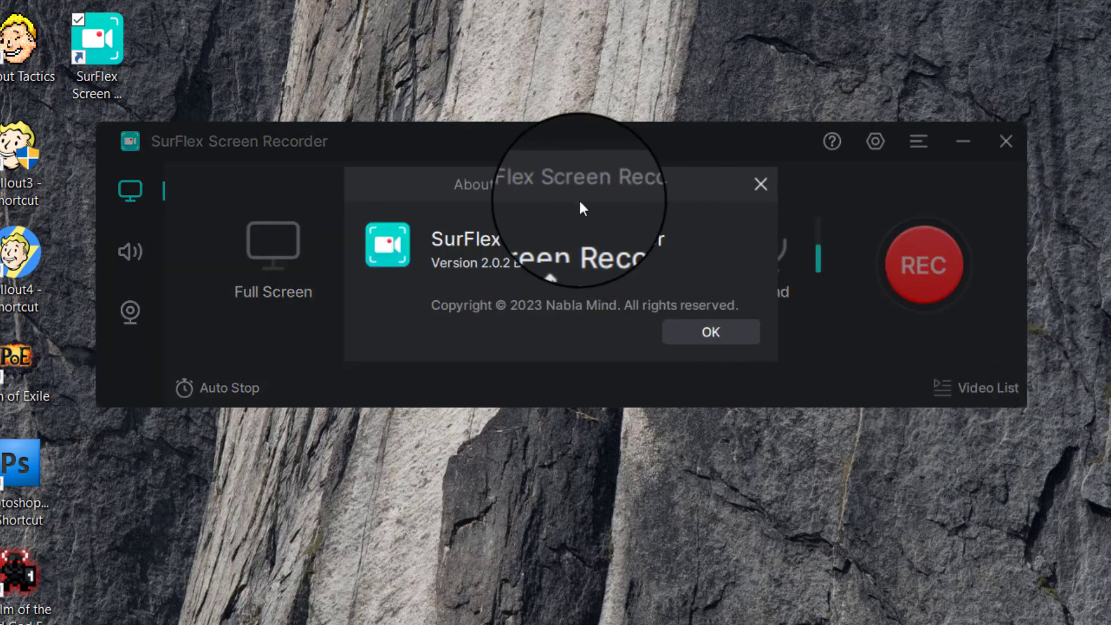
left_click_drag(487, 177, 343, 187)
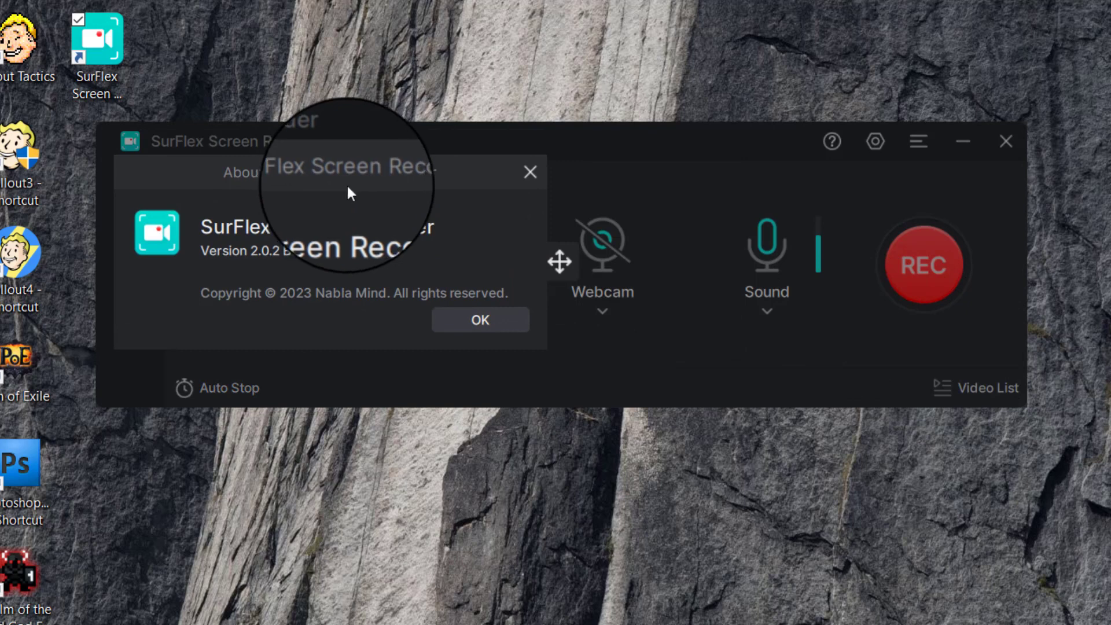
left_click(529, 165)
left_click(920, 142)
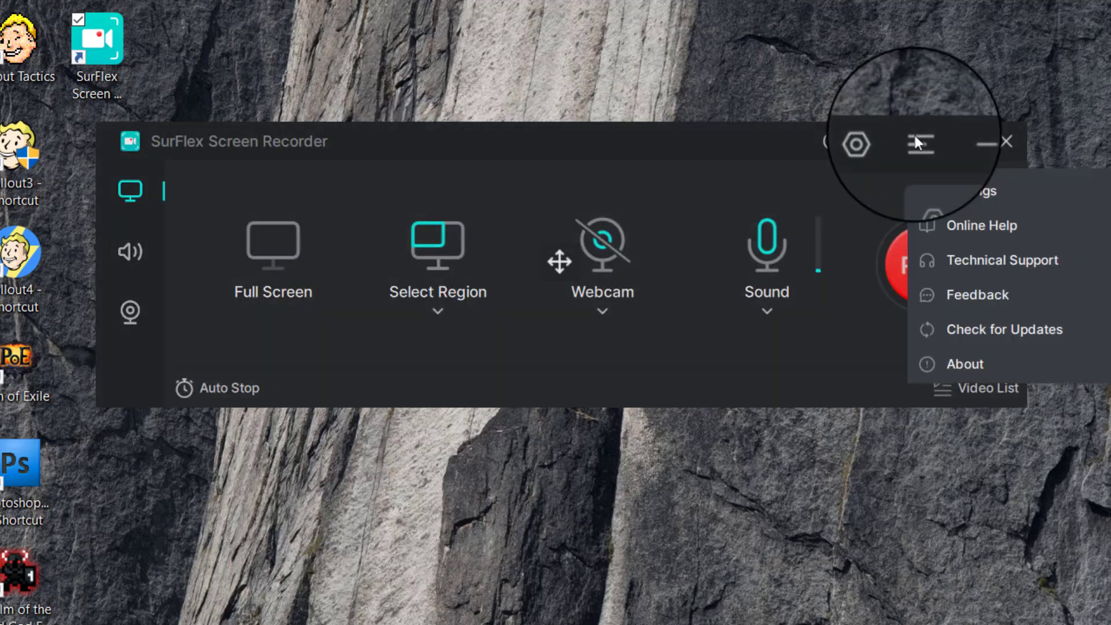
left_click(741, 155)
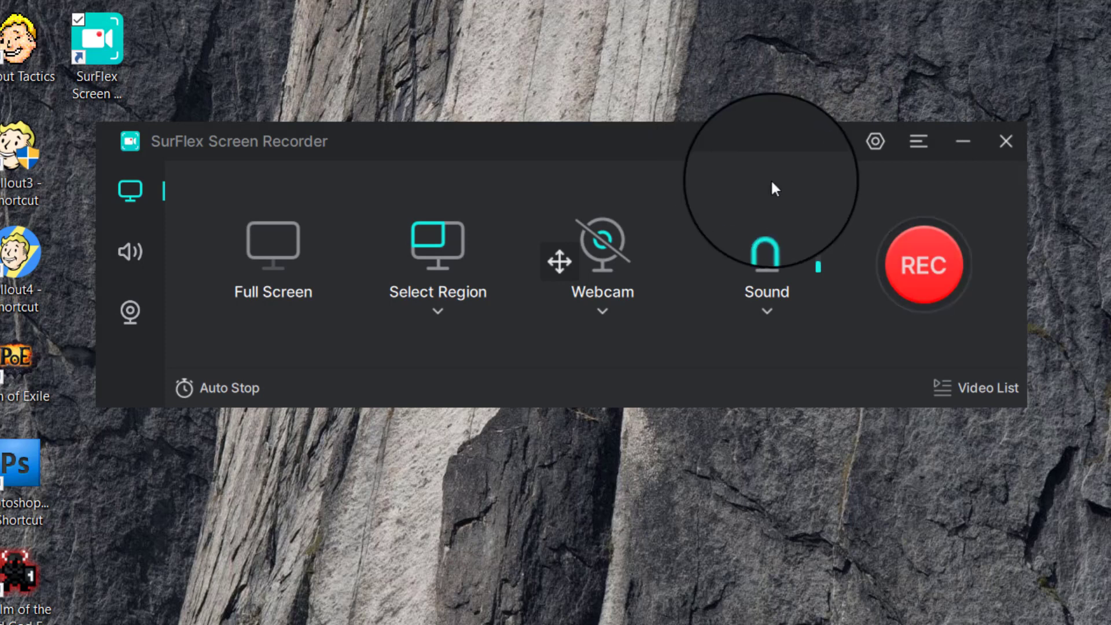
left_click(988, 394)
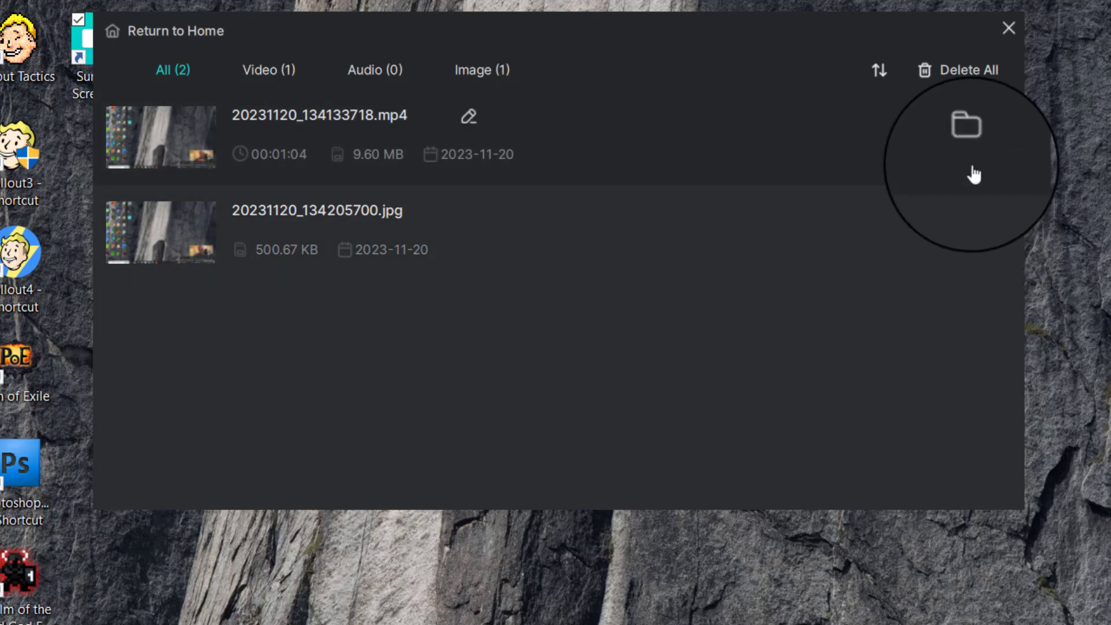
- Open the SurFlexScreenRecorder recordings folder on C:, filter the Video List to images, then return to recording
left_click(976, 146)
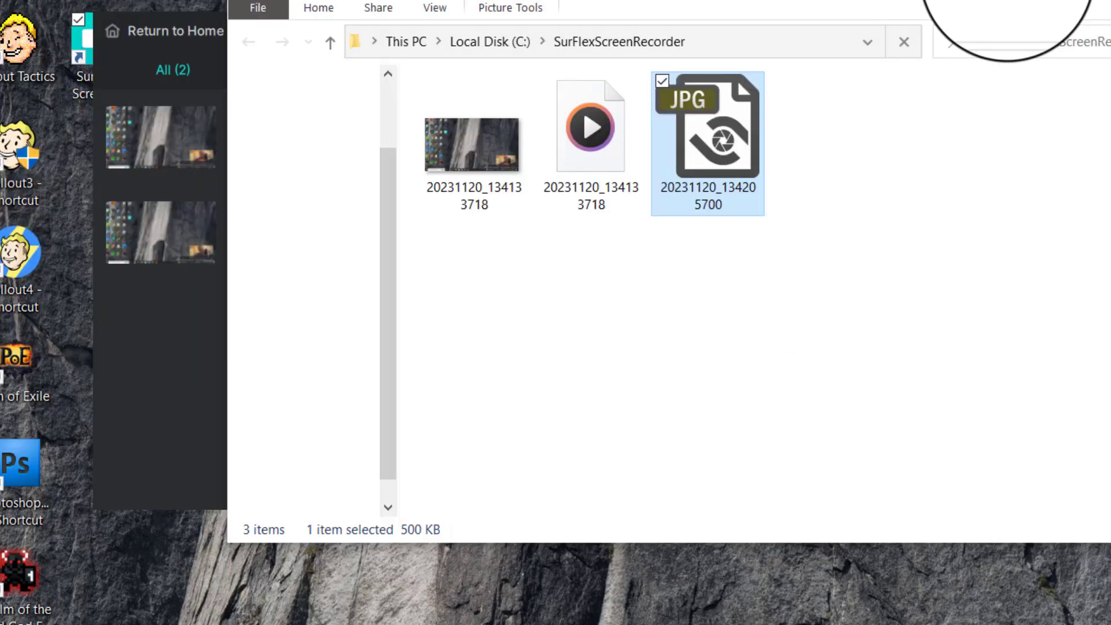
key("alt+F4")
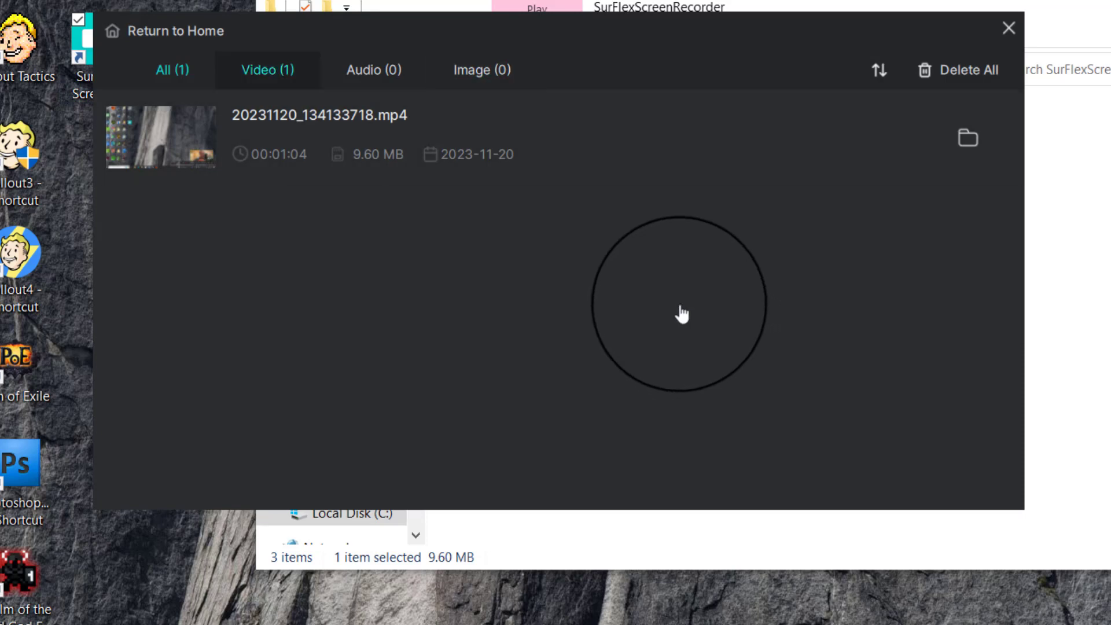
left_click(482, 85)
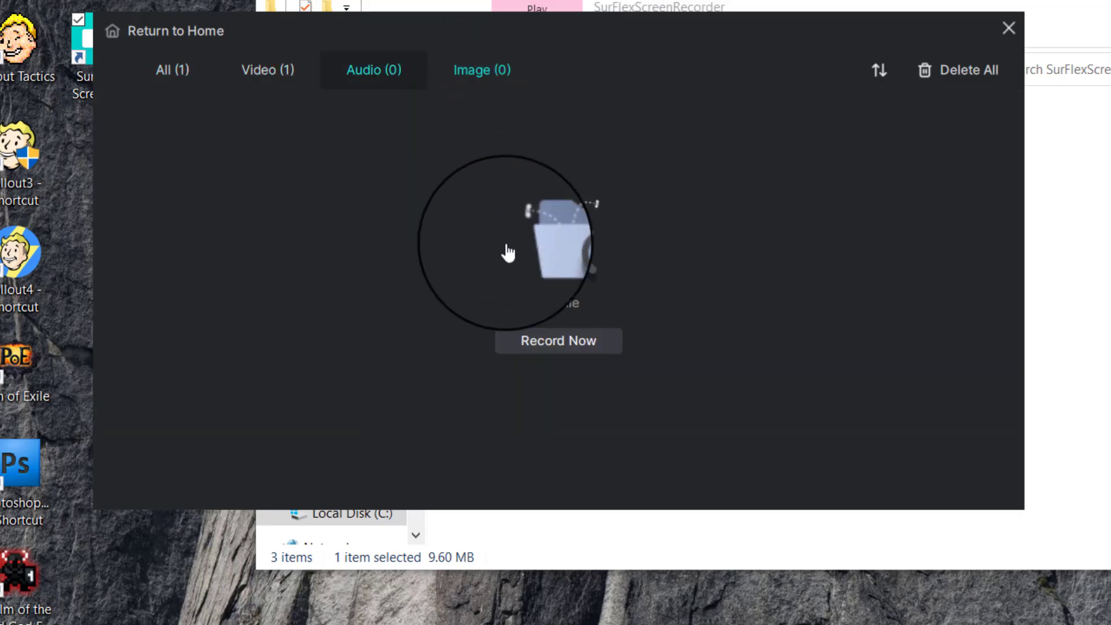
left_click(520, 349)
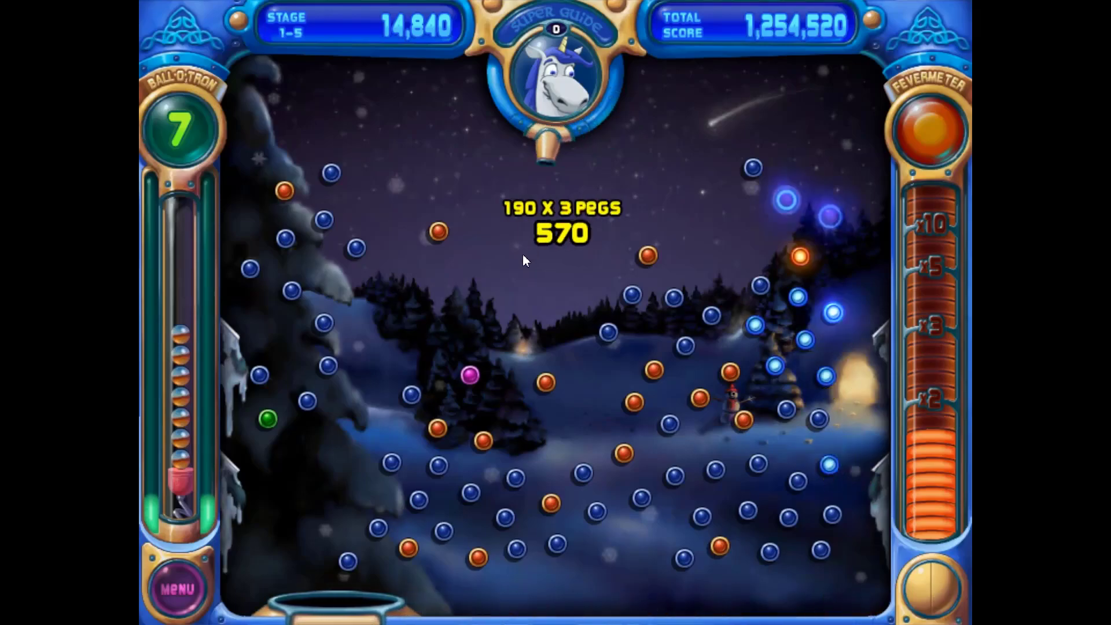
- Fire three balls at orange pegs in Peggle, bringing the stage 1-5 score to 36,910
left_click(435, 231)
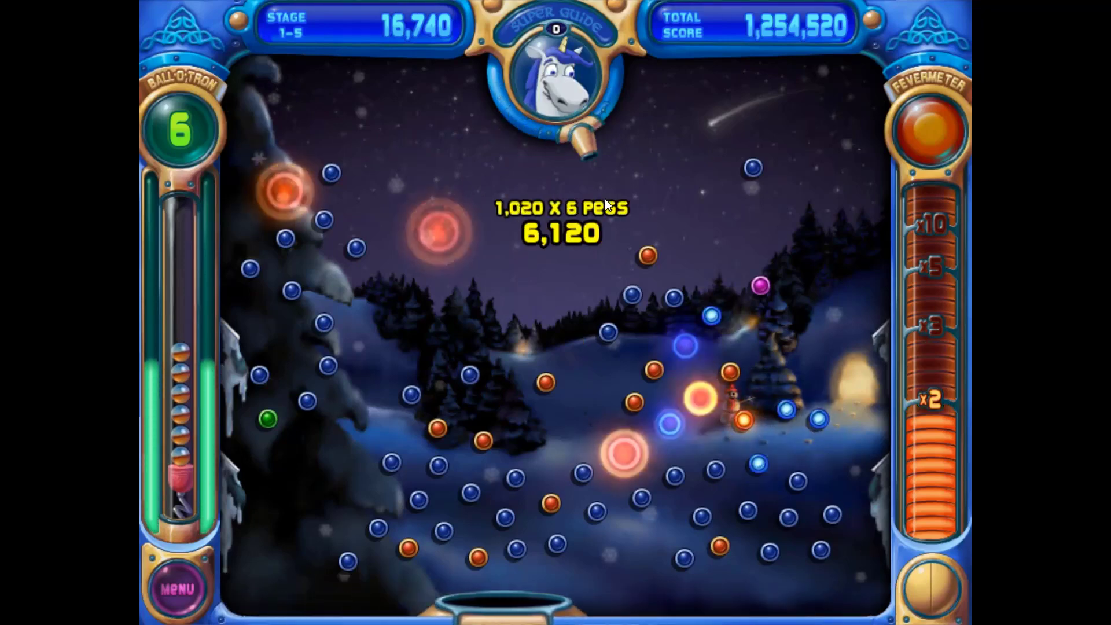
left_click(636, 221)
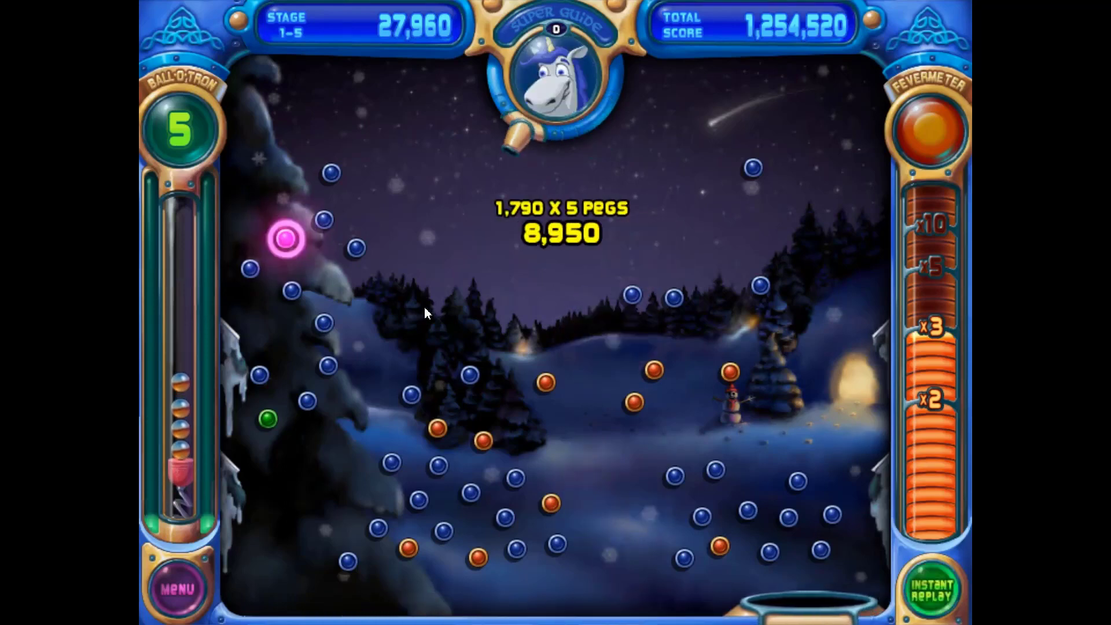
left_click(501, 341)
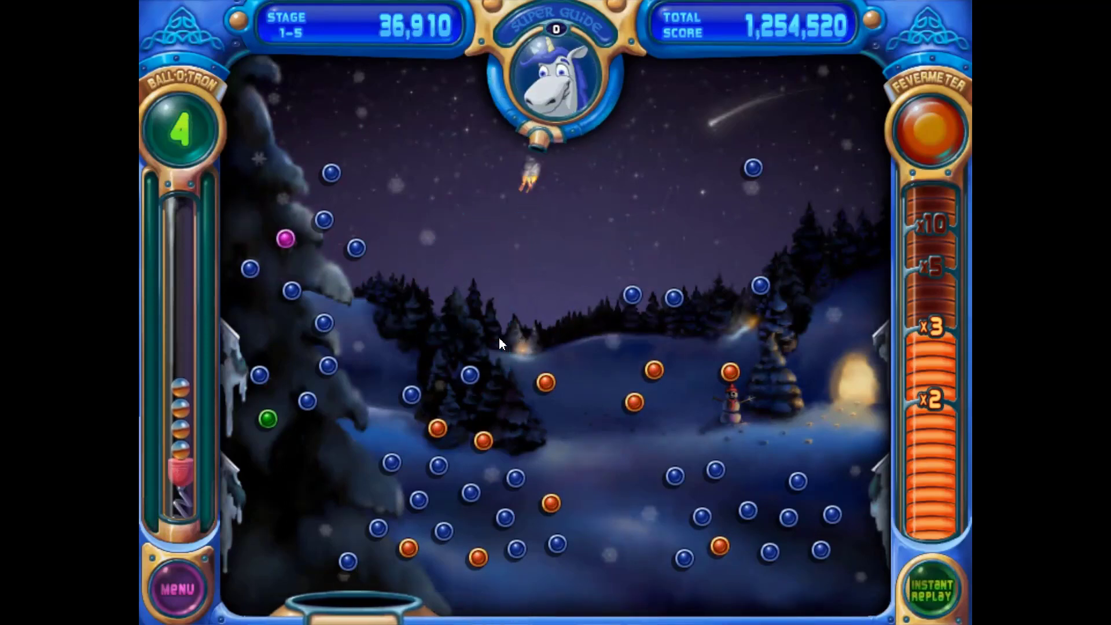